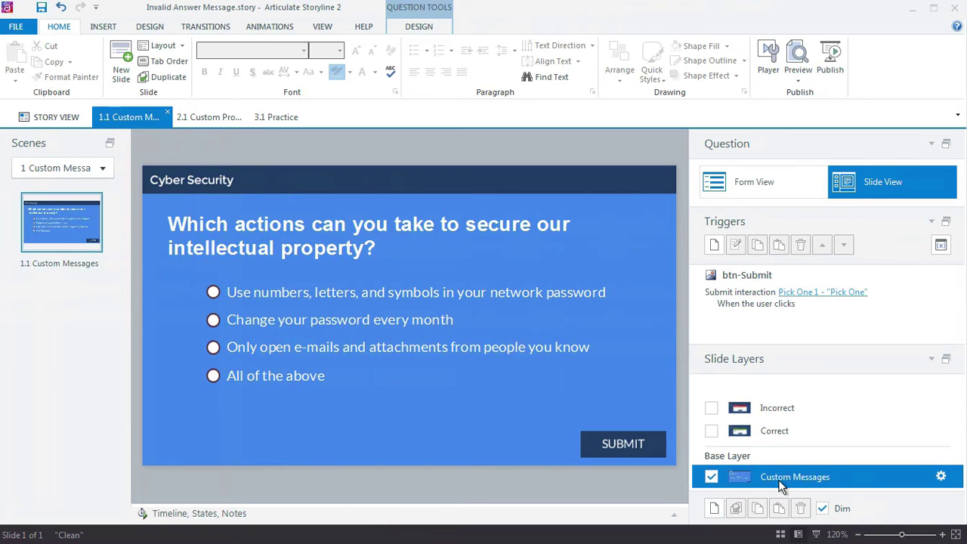
# Step: Review the Correct and Incorrect feedback layers of the Custom Messages slide, and preview submitting it without an answer
pyautogui.click(785, 432)
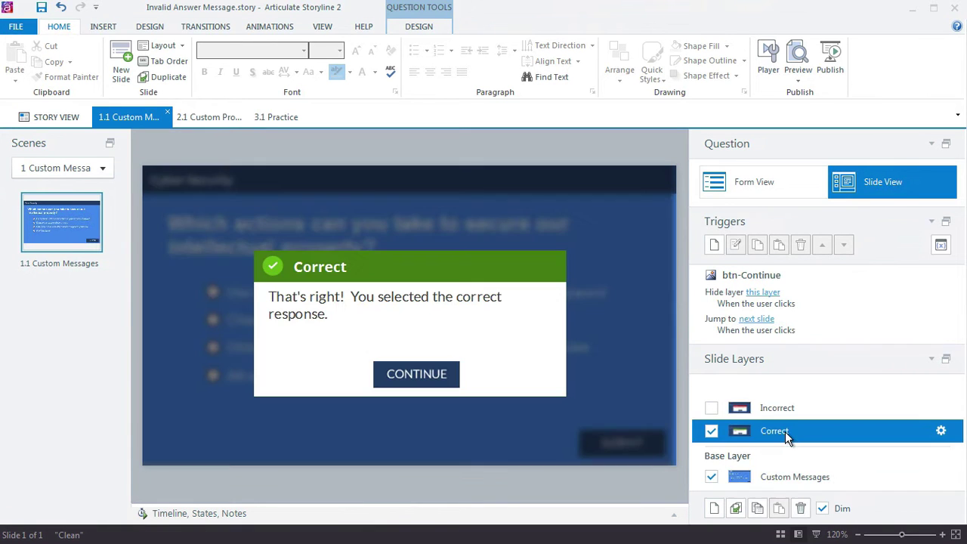
pyautogui.click(826, 412)
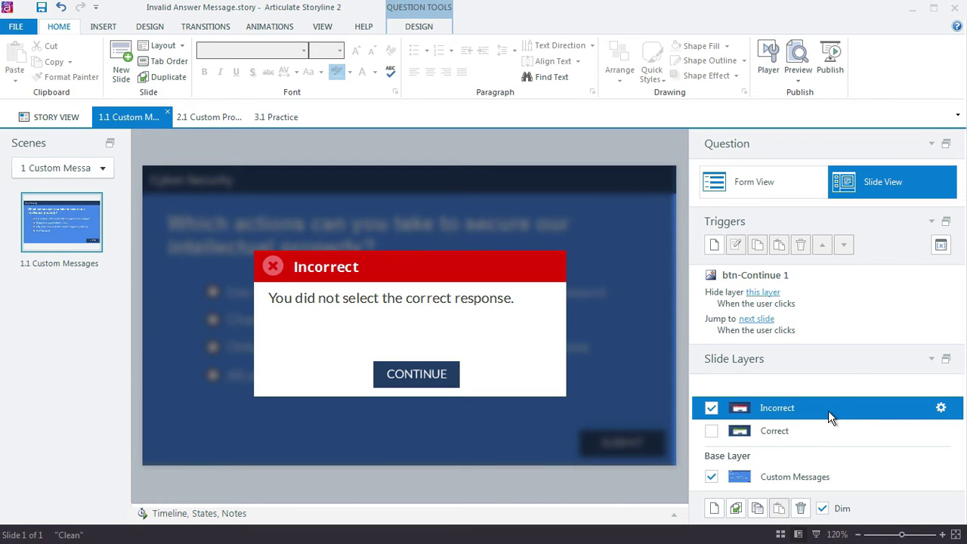
pyautogui.hotkey('ctrl', 'F12')
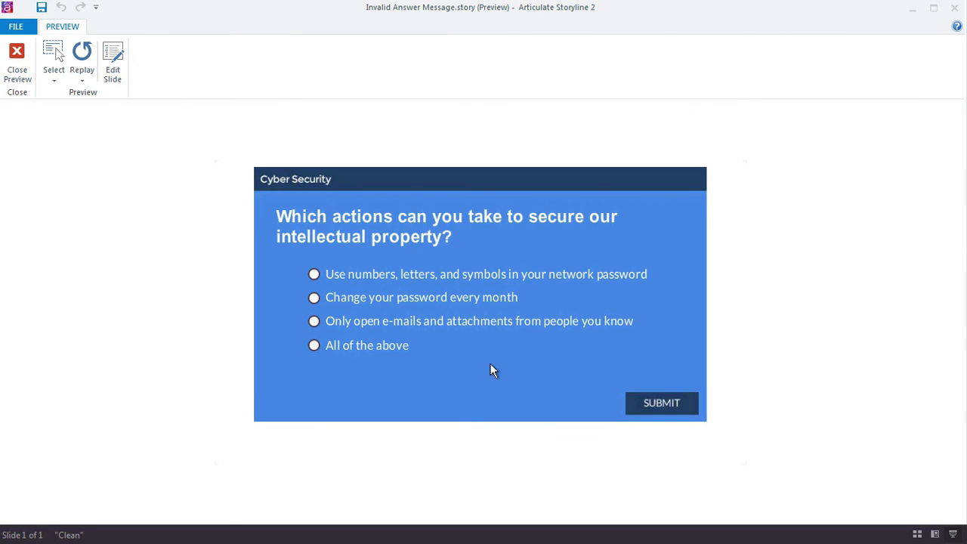
pyautogui.click(668, 405)
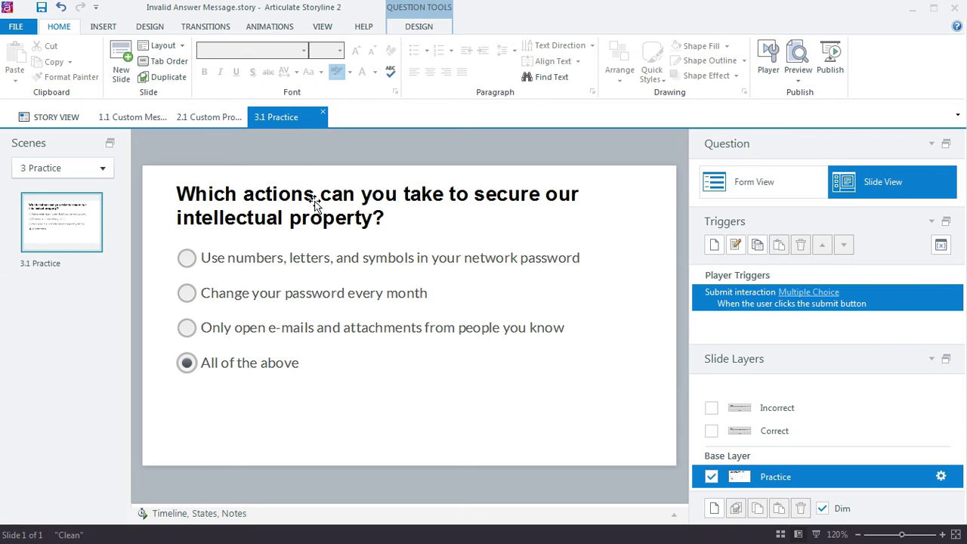
# Step: Check the Practice slide's Correct and Incorrect layers, and add a new layer named Invalid
pyautogui.click(755, 430)
pyautogui.click(770, 409)
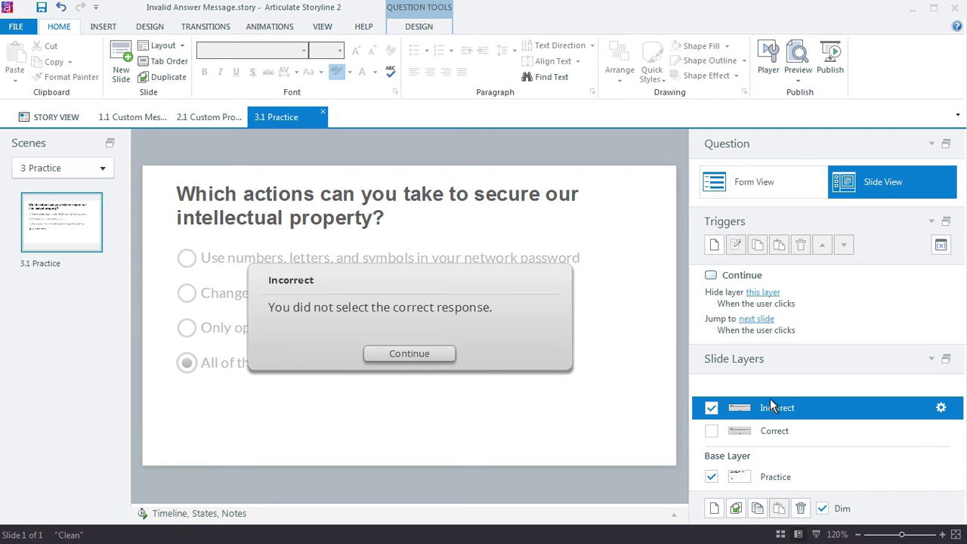
pyautogui.click(720, 509)
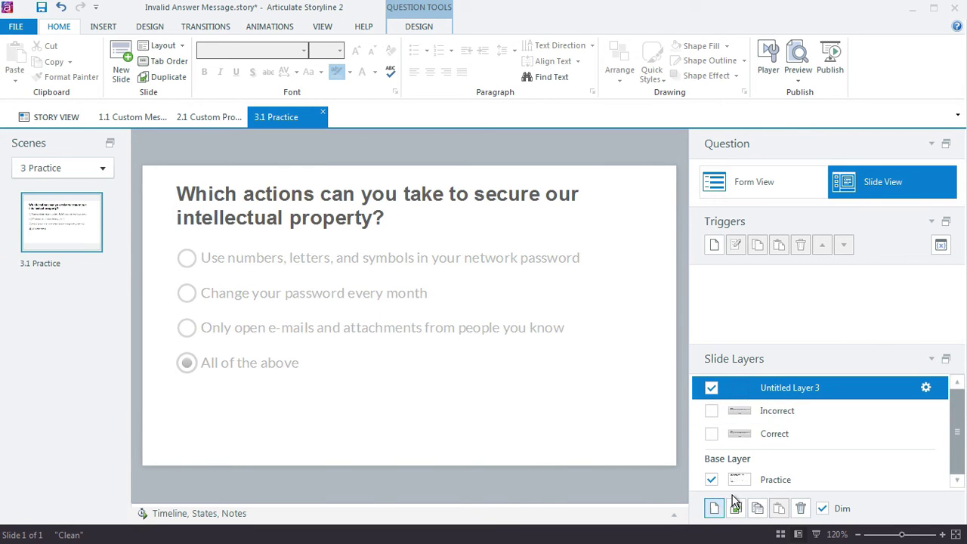
pyautogui.doubleClick(780, 387)
pyautogui.write('Invalid')
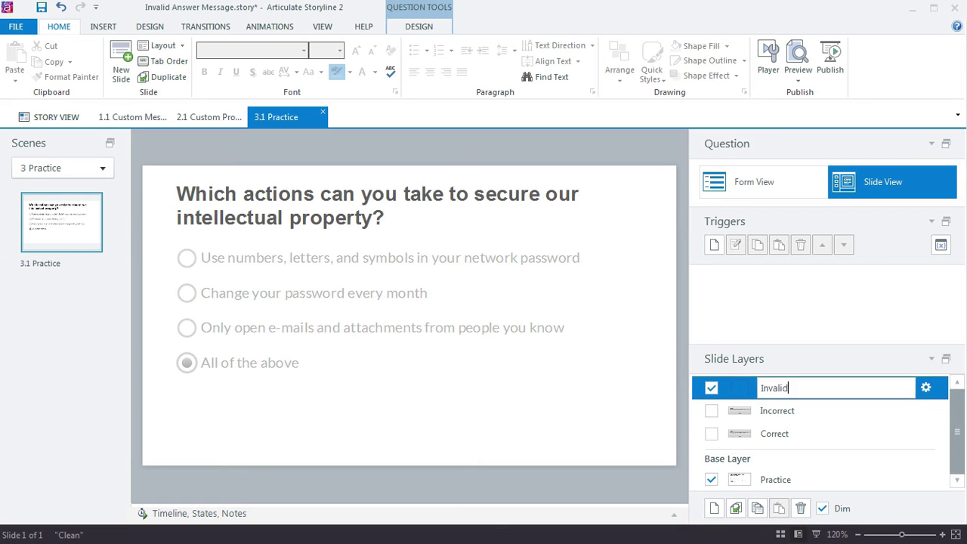
pyautogui.press('Return')
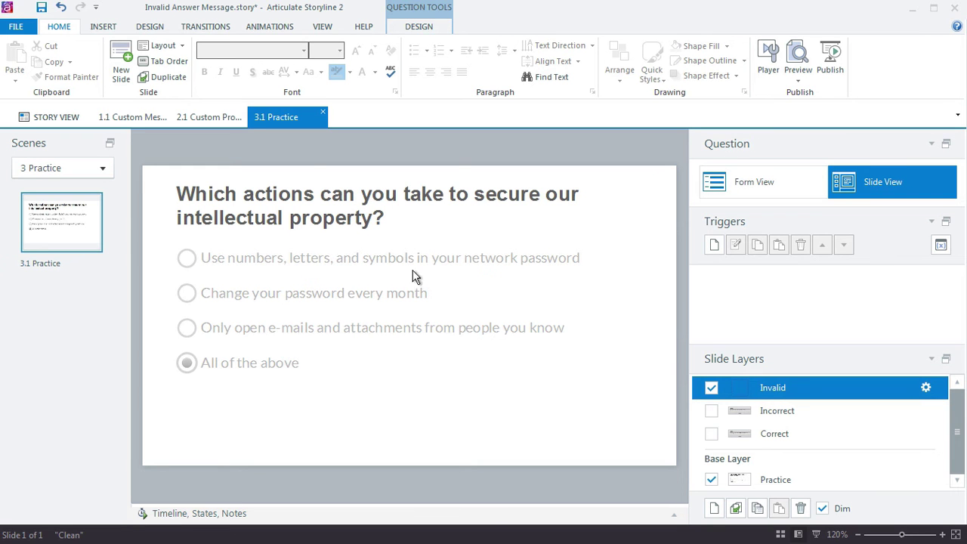
# Step: Draw a message panel rectangle on the Invalid layer, with a header rectangle about 306 by 52 px across its top
pyautogui.click(103, 28)
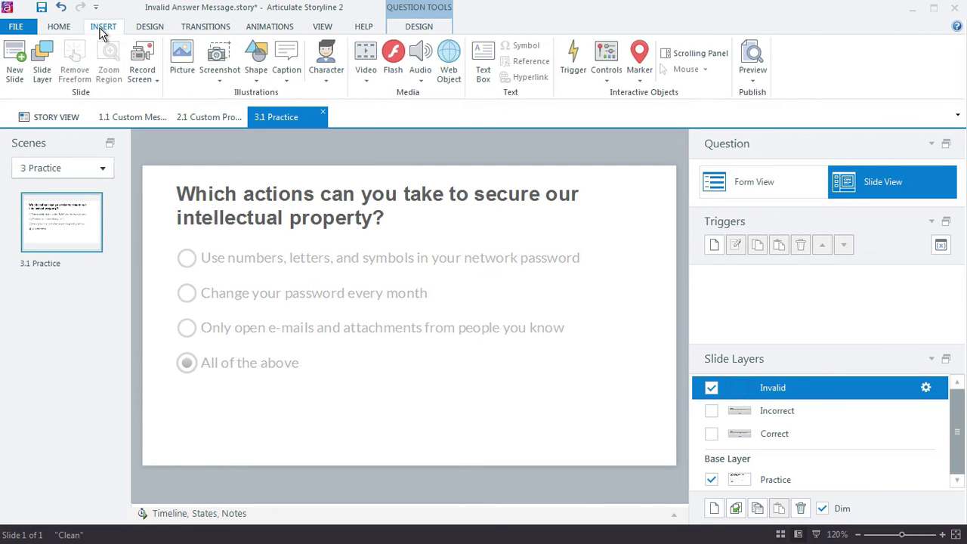
pyautogui.click(258, 77)
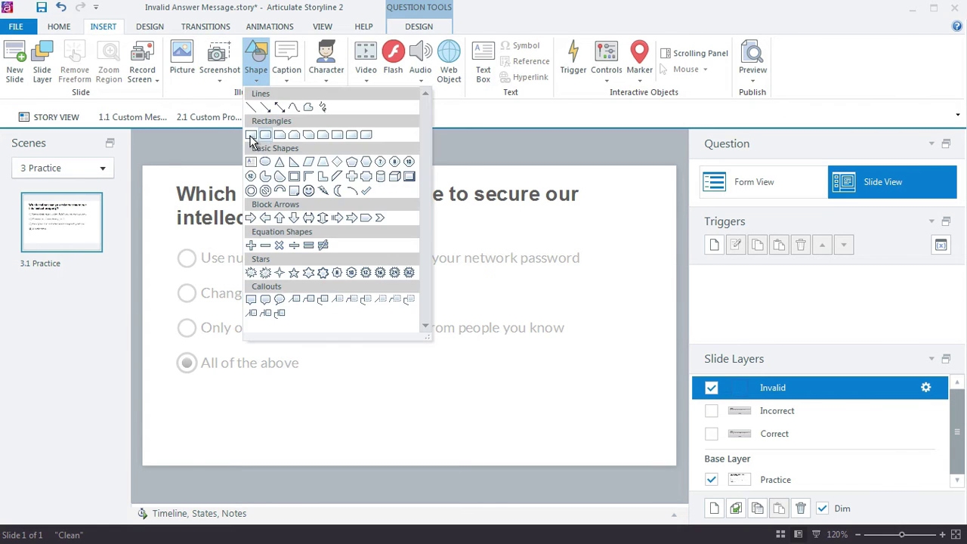
pyautogui.click(256, 137)
pyautogui.click(471, 345)
pyautogui.moveTo(493, 371)
pyautogui.mouseDown()
pyautogui.moveTo(395, 318)
pyautogui.moveTo(471, 352)
pyautogui.moveTo(476, 384)
pyautogui.moveTo(488, 257)
pyautogui.moveTo(451, 346)
pyautogui.mouseUp()
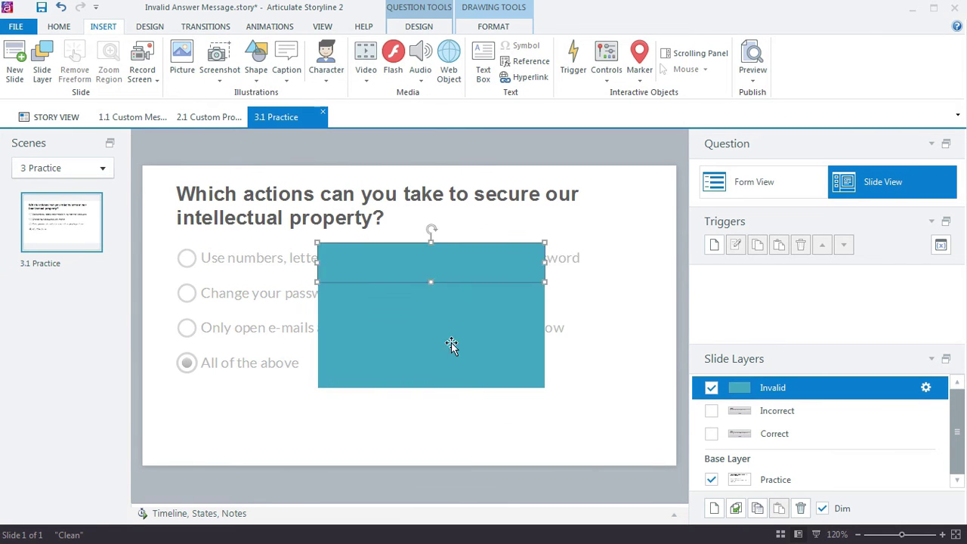
# Step: Fill the message panel's body with light gray and label its header "Invalid Answer"
pyautogui.click(499, 29)
pyautogui.click(476, 254)
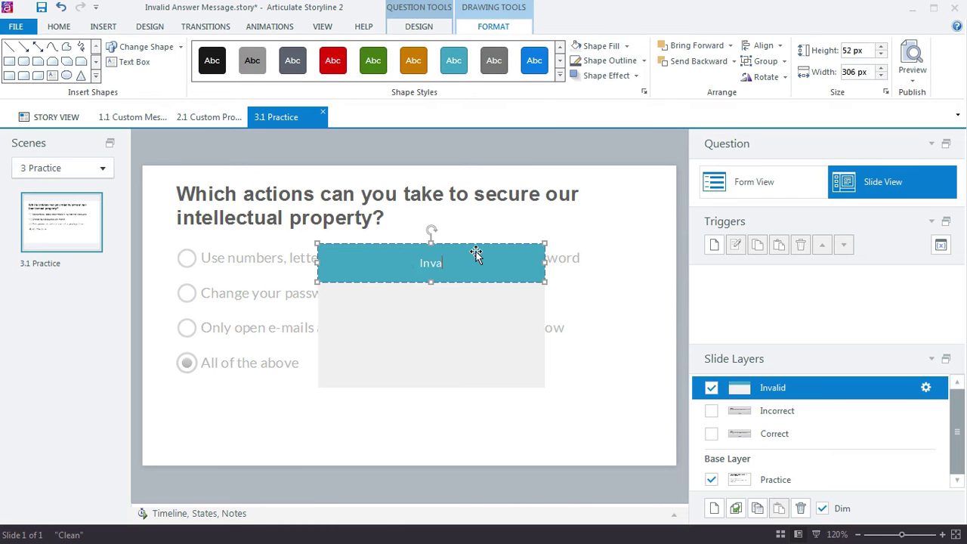
pyautogui.write('Answer')
# Step: Add a text box reading "You must complete the question before submitting?" and fit it inside the message panel
pyautogui.hotkey('ctrl', 't')
pyautogui.click(275, 301)
pyautogui.write('You must complete the question before su')
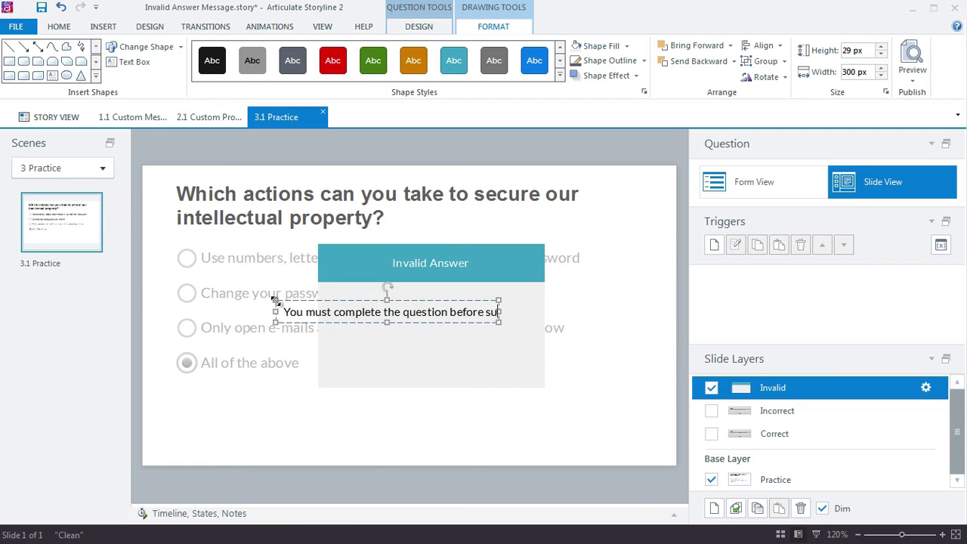
pyautogui.write('bmitting?')
pyautogui.moveTo(499, 311); pyautogui.dragTo(541, 313)
# Step: Copy the header rectangle as a button about 111 by 32 px, label it "OK", and center it low in the panel
pyautogui.click(400, 267)
pyautogui.moveTo(400, 267); pyautogui.dragTo(412, 362)
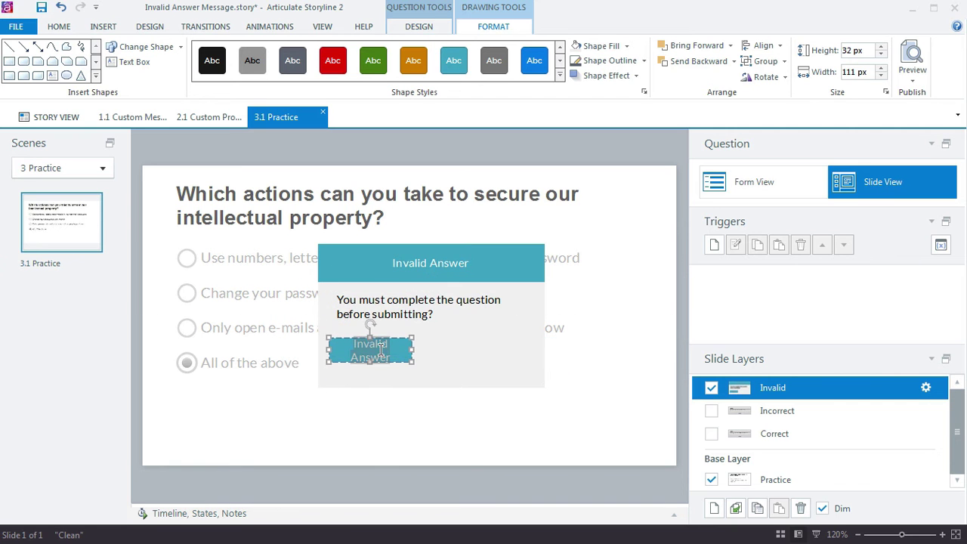
pyautogui.write('OK')
pyautogui.moveTo(397, 341); pyautogui.dragTo(458, 357)
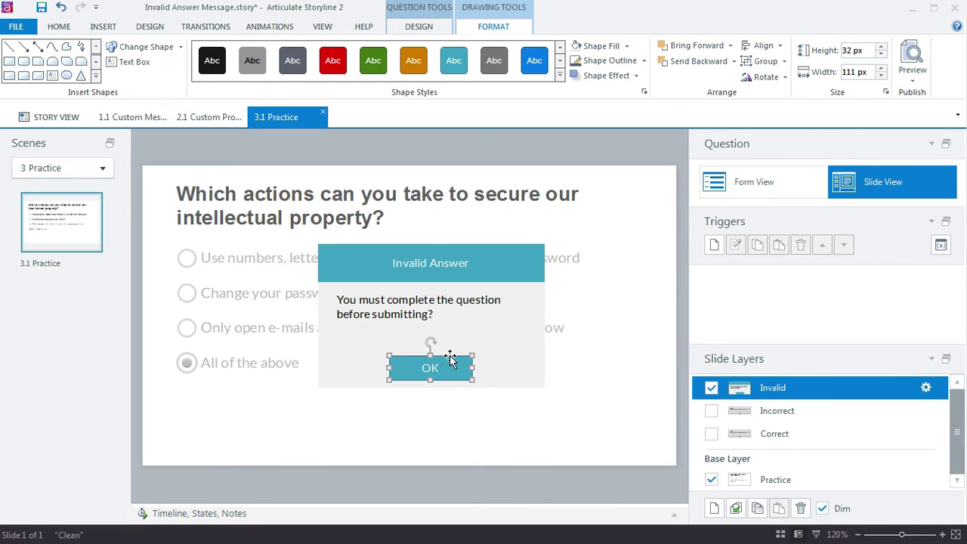
# Step: Add a trigger to the OK rectangle that hides this layer when the user clicks it
pyautogui.click(714, 244)
pyautogui.click(519, 211)
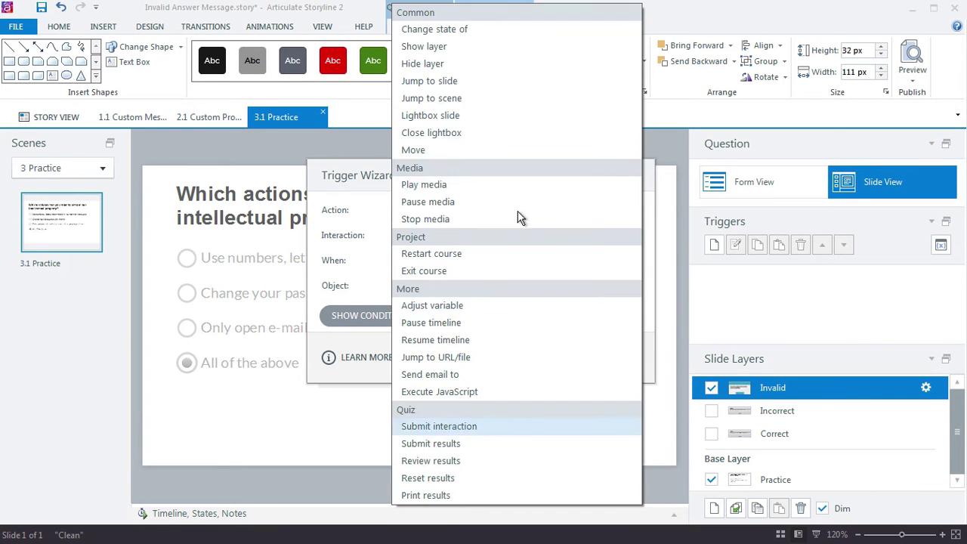
pyautogui.click(484, 64)
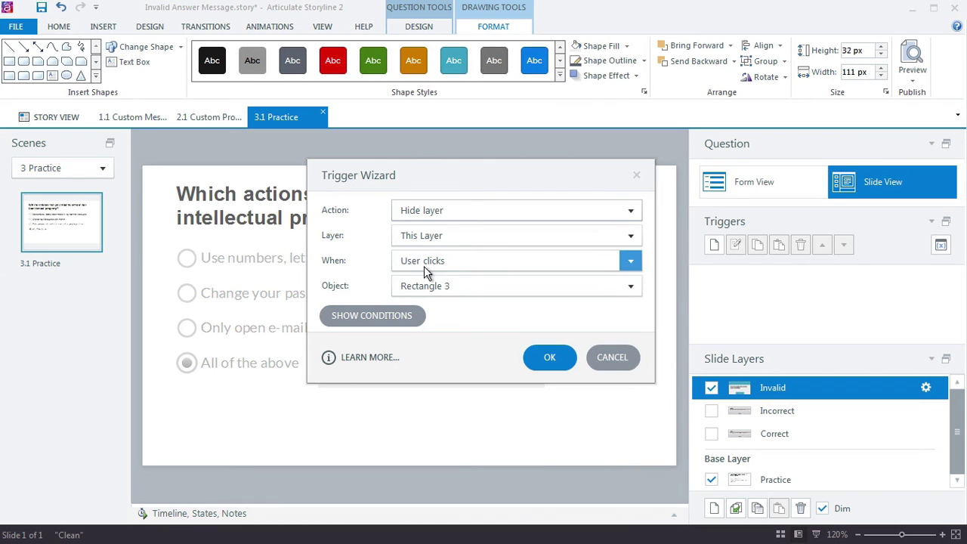
pyautogui.click(536, 366)
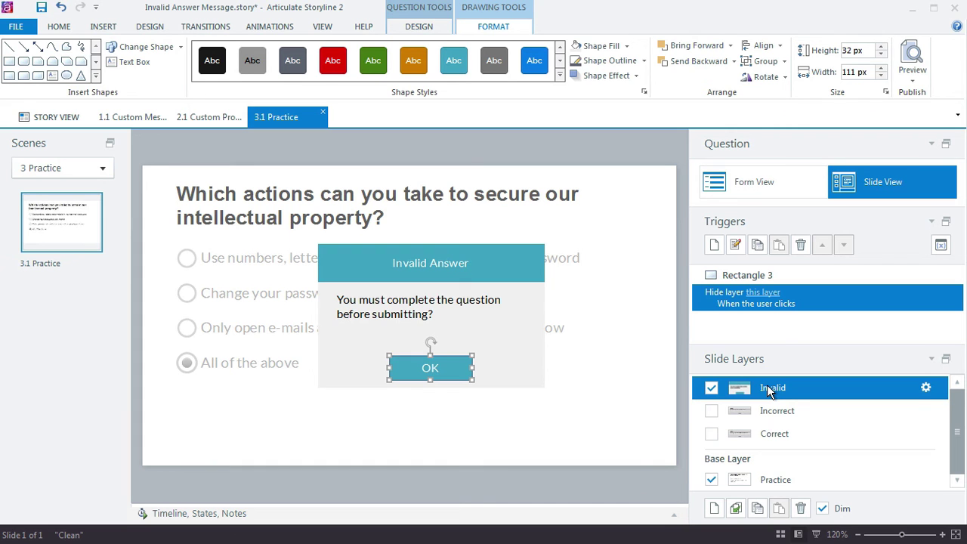
# Step: Examine the base layer's Multiple Choice radio buttons in the timeline and the states of Radio Button 3
pyautogui.click(777, 480)
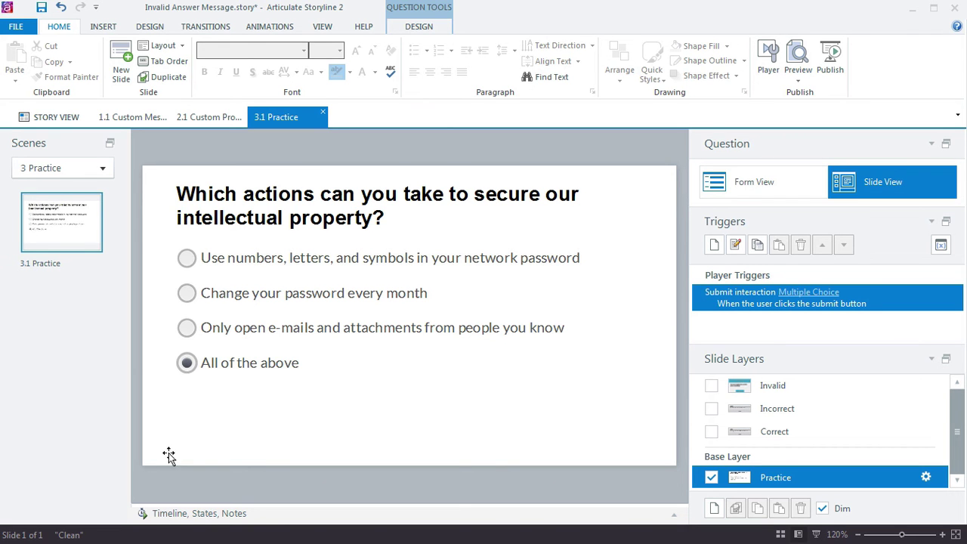
pyautogui.click(161, 514)
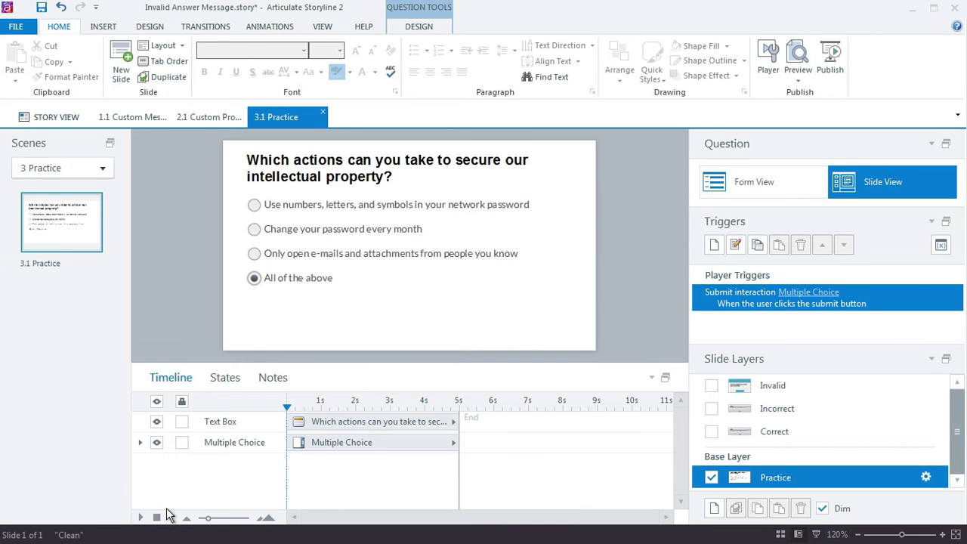
pyautogui.click(141, 442)
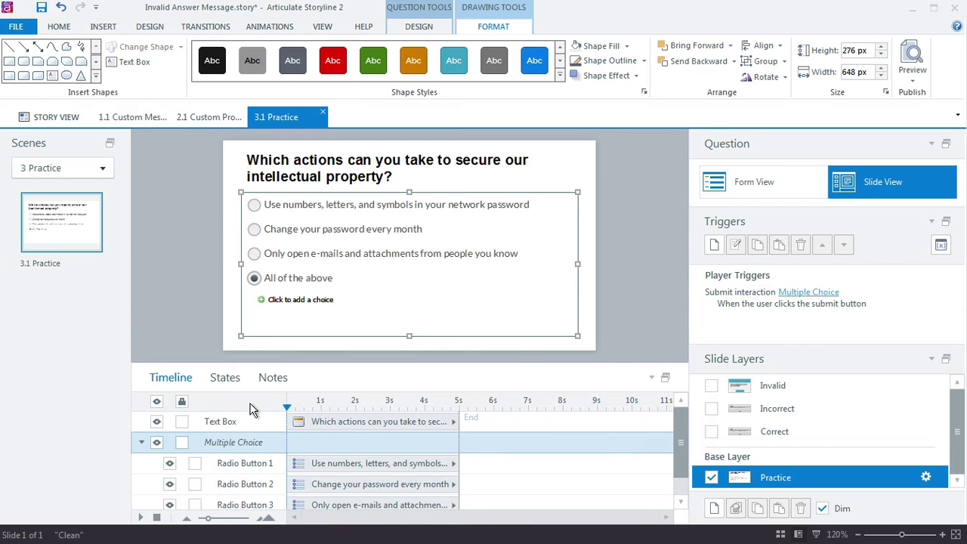
pyautogui.click(238, 465)
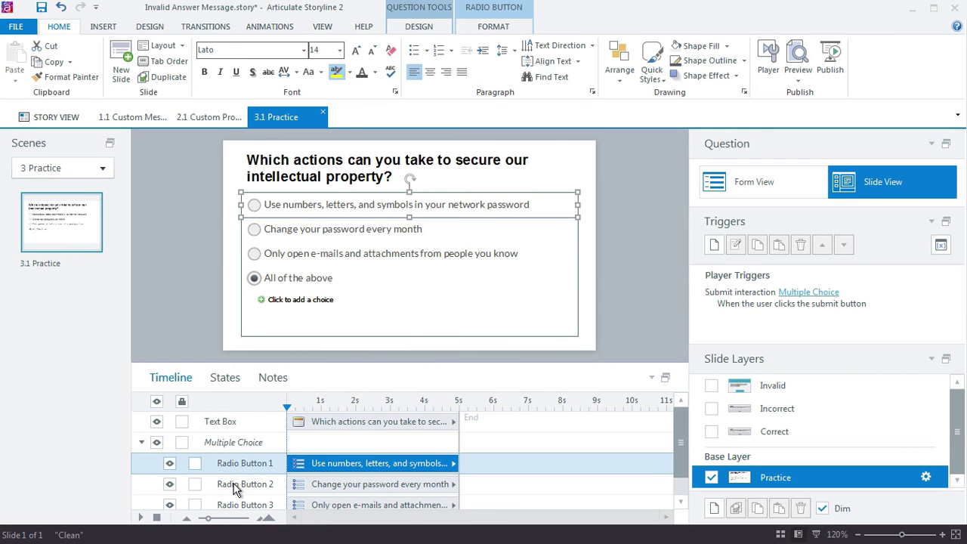
pyautogui.click(244, 484)
pyautogui.click(244, 504)
pyautogui.scroll(-2, 253, 472)
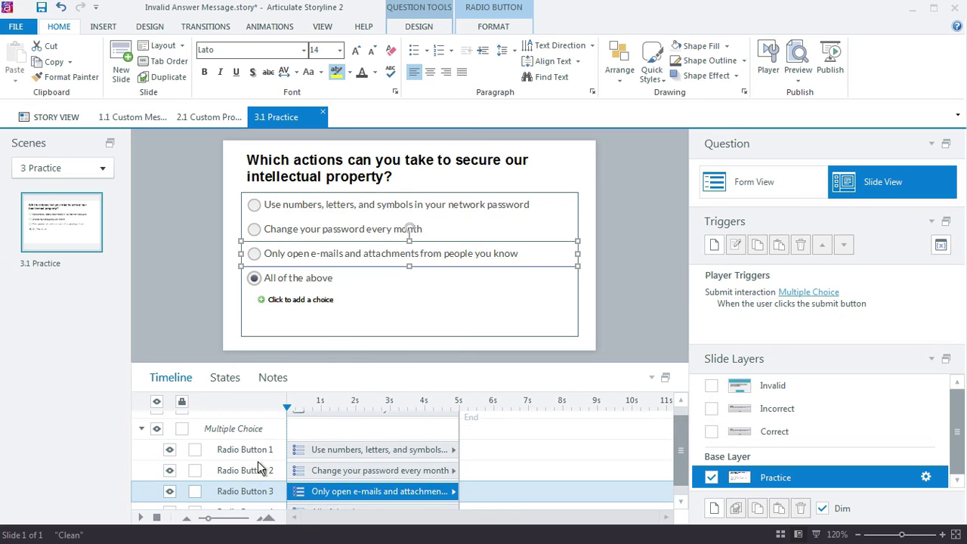
pyautogui.click(224, 378)
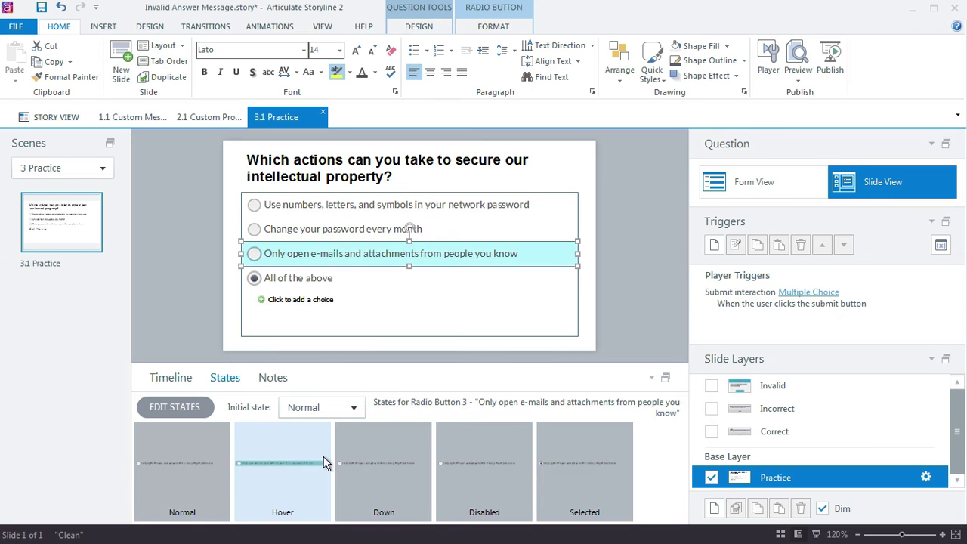
pyautogui.click(171, 380)
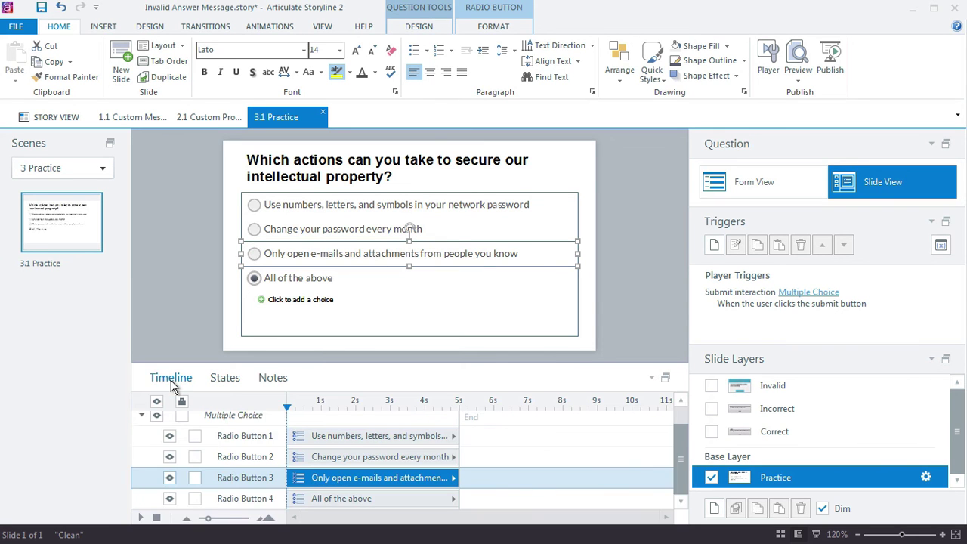
pyautogui.click(143, 415)
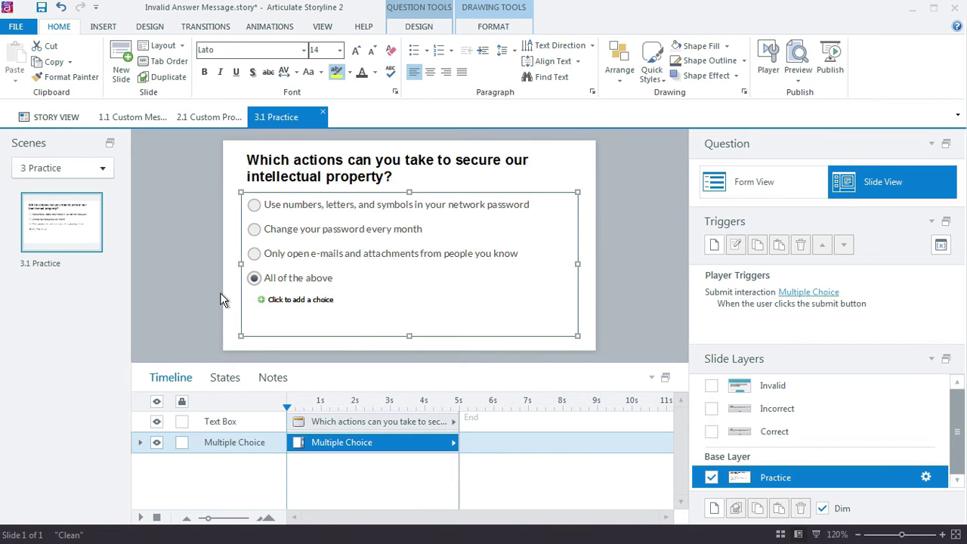
# Step: Add a condition to the Submit interaction trigger requiring Radio Button 1's state to equal Selected
pyautogui.click(713, 297)
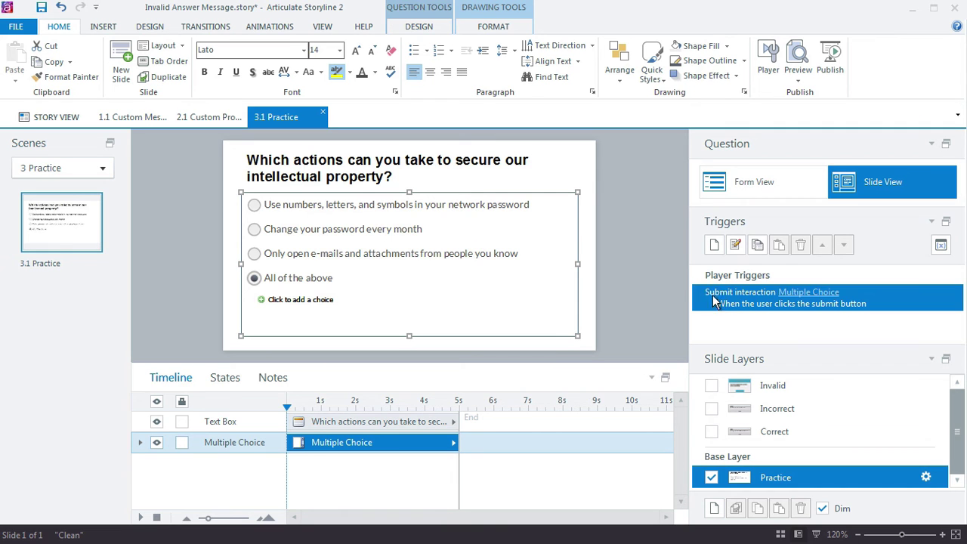
pyautogui.doubleClick(756, 296)
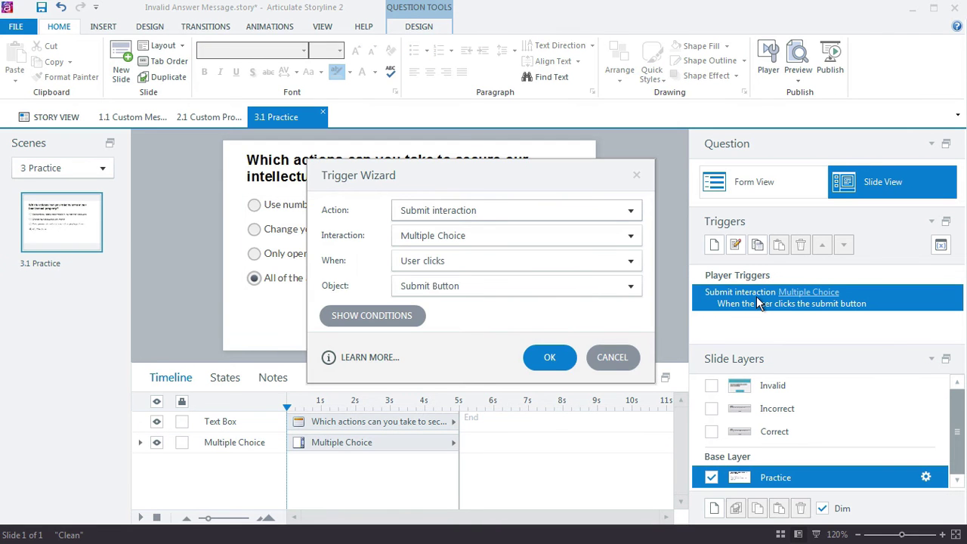
pyautogui.moveTo(492, 194); pyautogui.dragTo(646, 135)
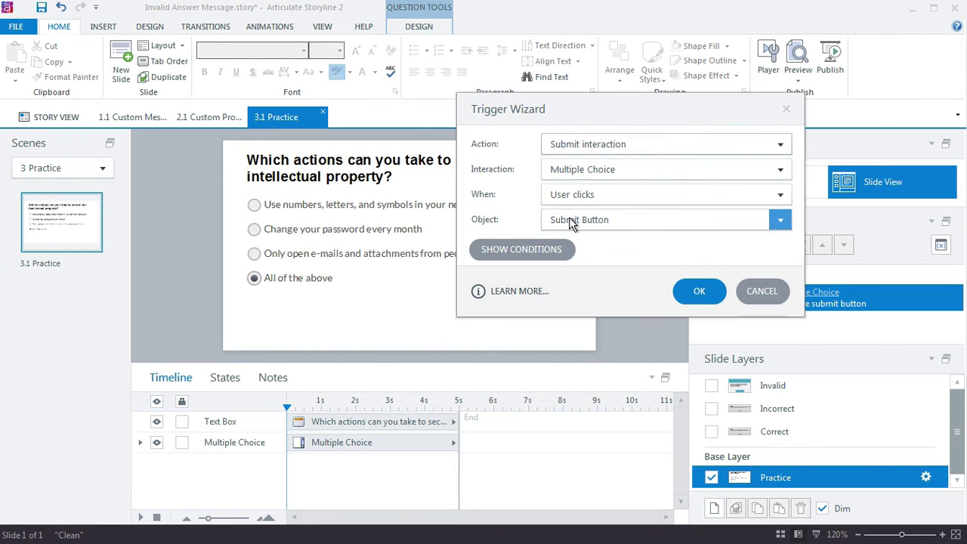
pyautogui.click(549, 250)
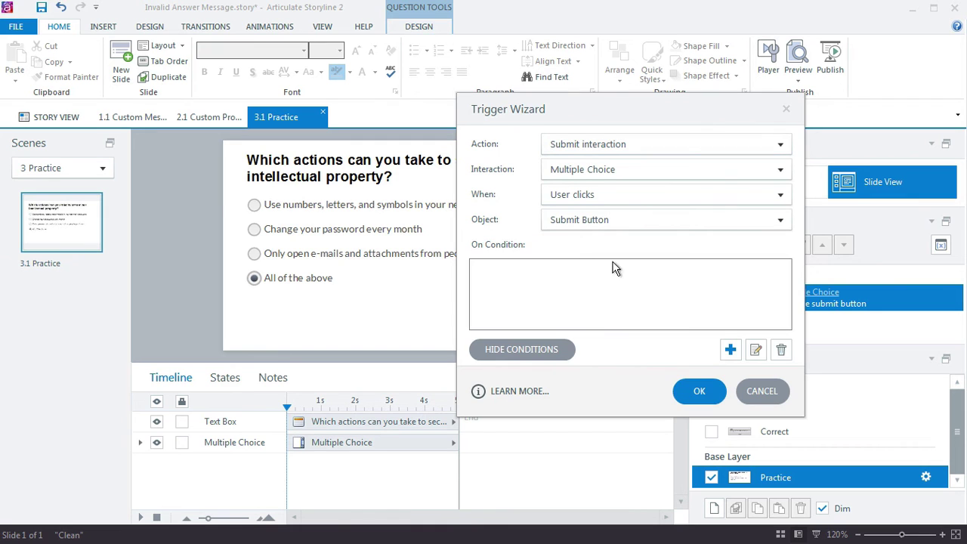
pyautogui.click(731, 350)
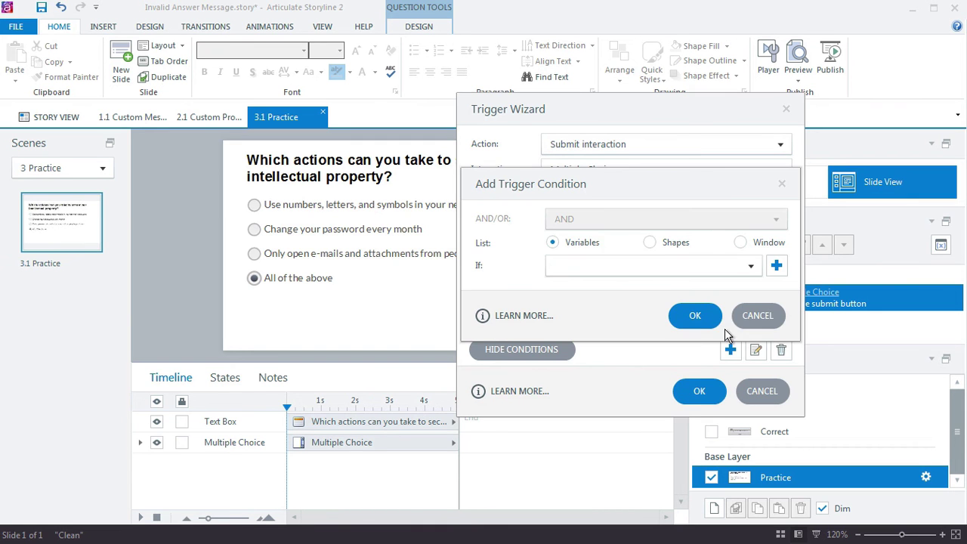
pyautogui.click(650, 242)
pyautogui.click(637, 269)
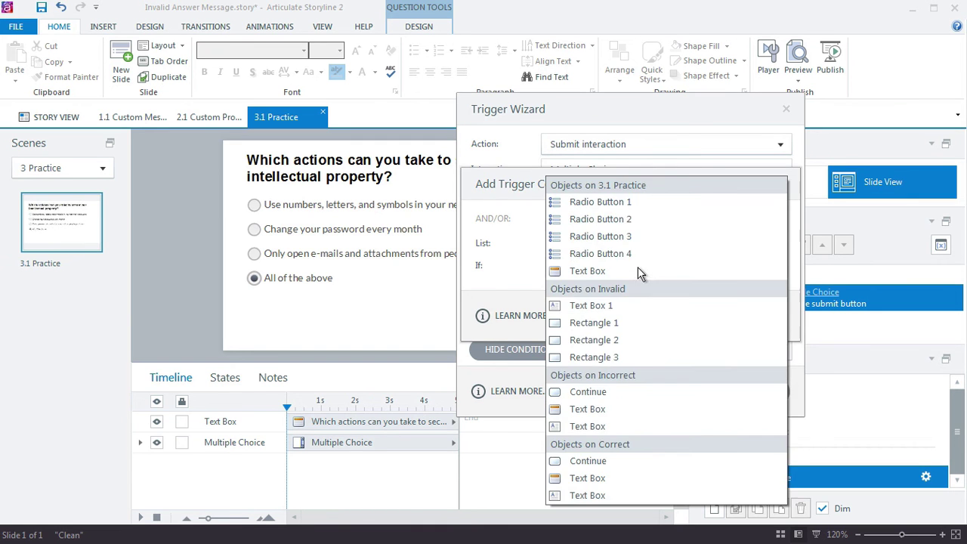
pyautogui.click(571, 202)
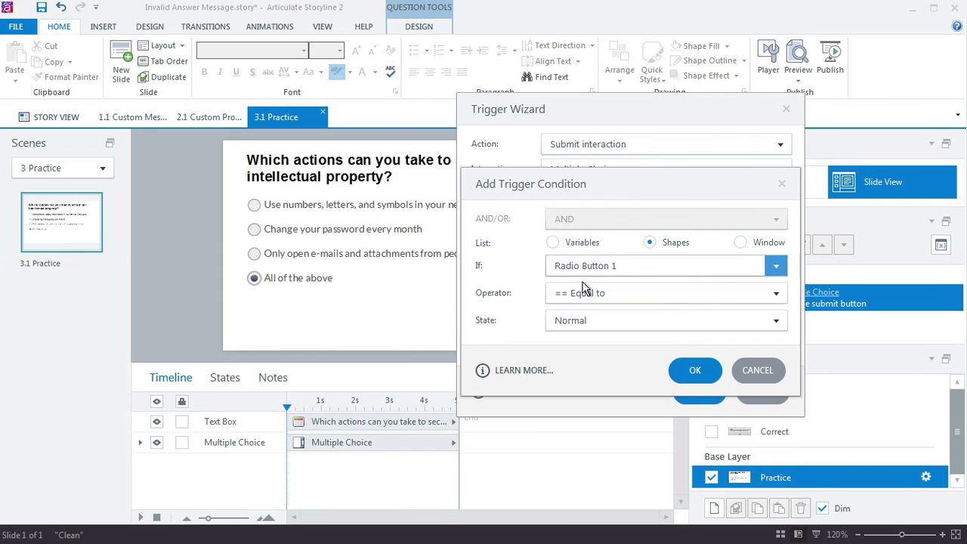
pyautogui.click(574, 317)
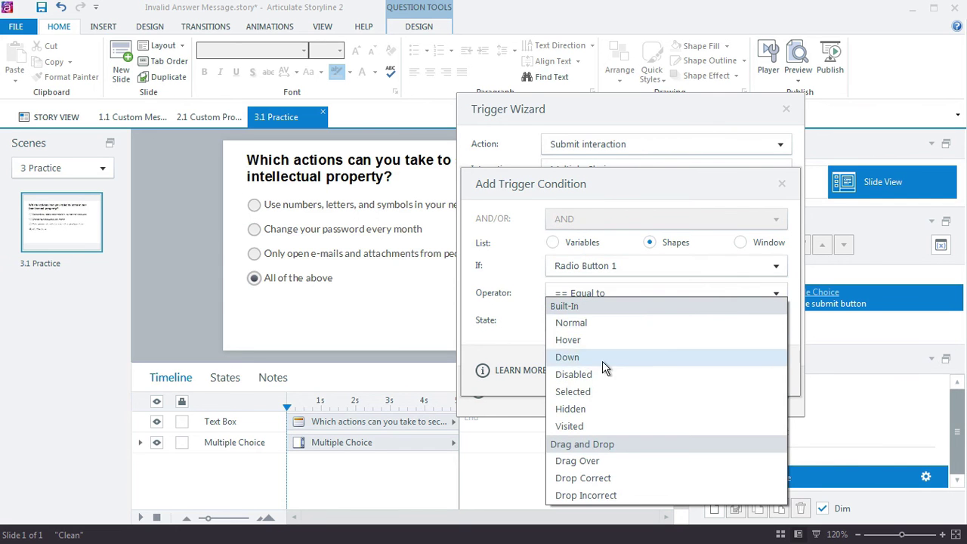
pyautogui.click(609, 392)
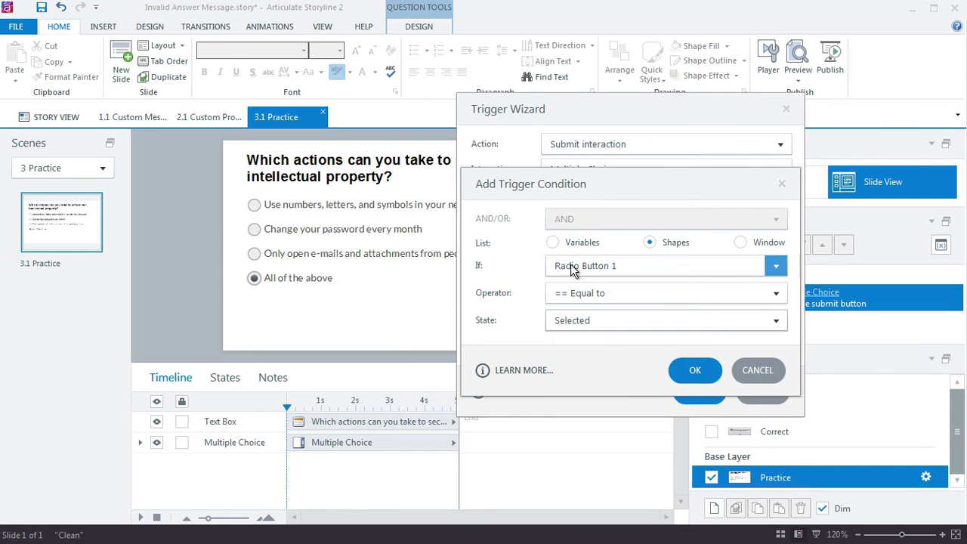
pyautogui.click(691, 370)
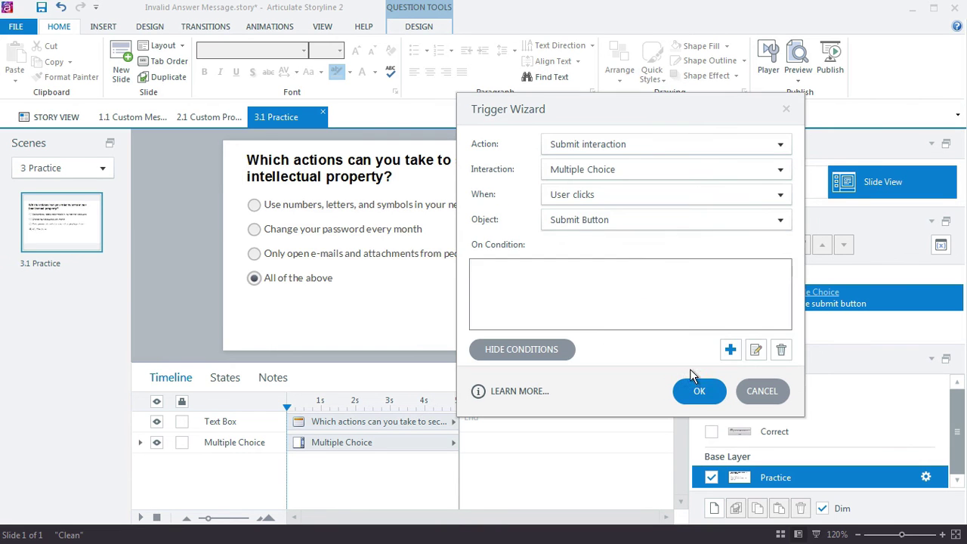
# Step: Add an OR condition to the submit trigger for Radio Button 2's state equal to Selected
pyautogui.click(731, 350)
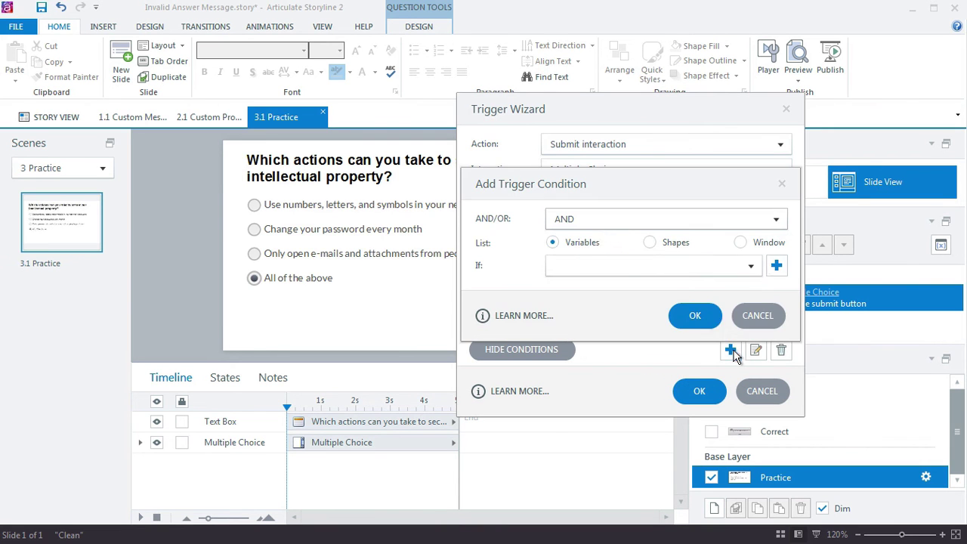
pyautogui.click(578, 222)
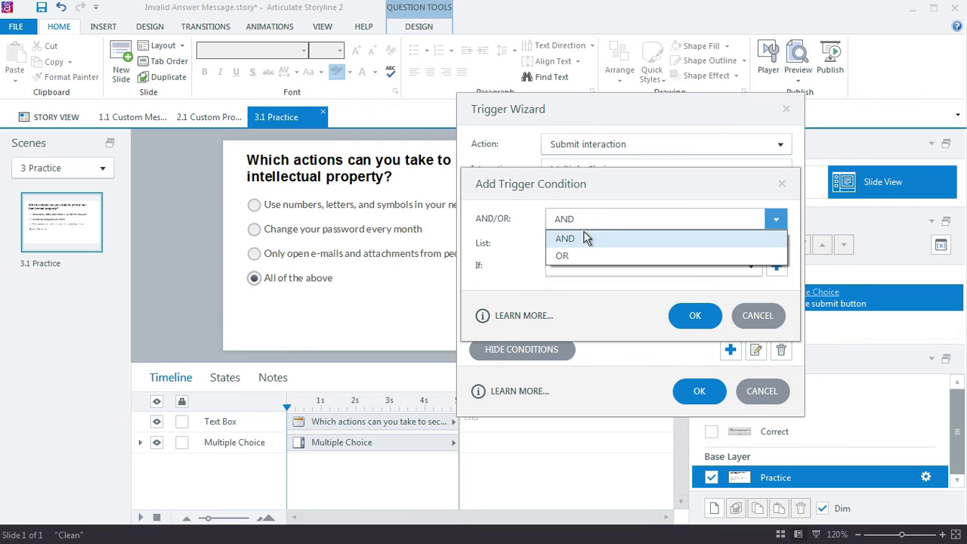
pyautogui.click(582, 255)
pyautogui.click(649, 242)
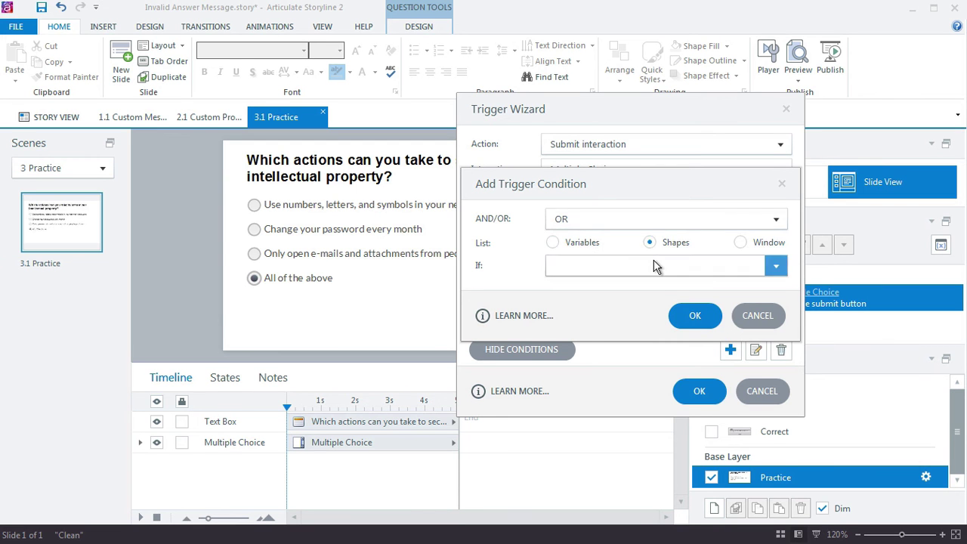
pyautogui.click(656, 266)
pyautogui.click(648, 220)
pyautogui.click(606, 318)
pyautogui.click(603, 390)
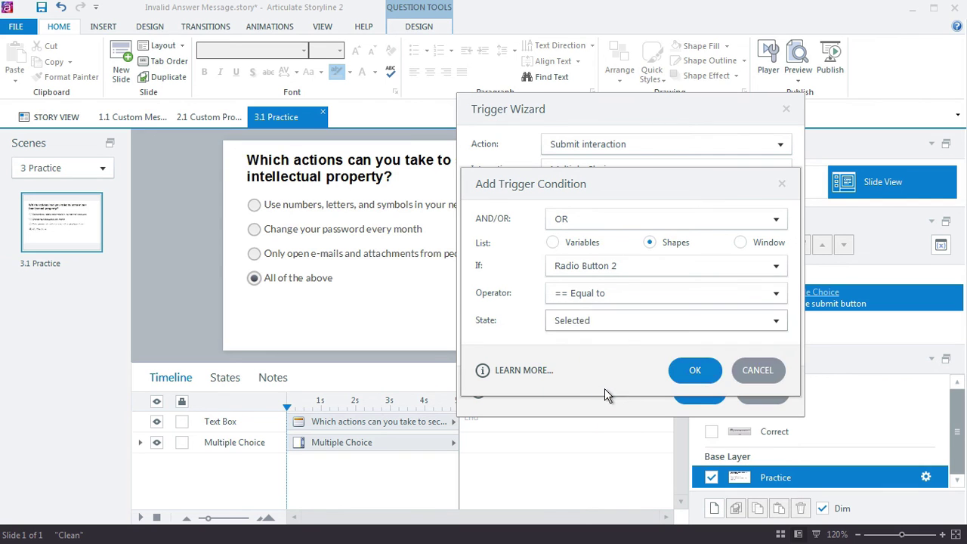
pyautogui.click(694, 370)
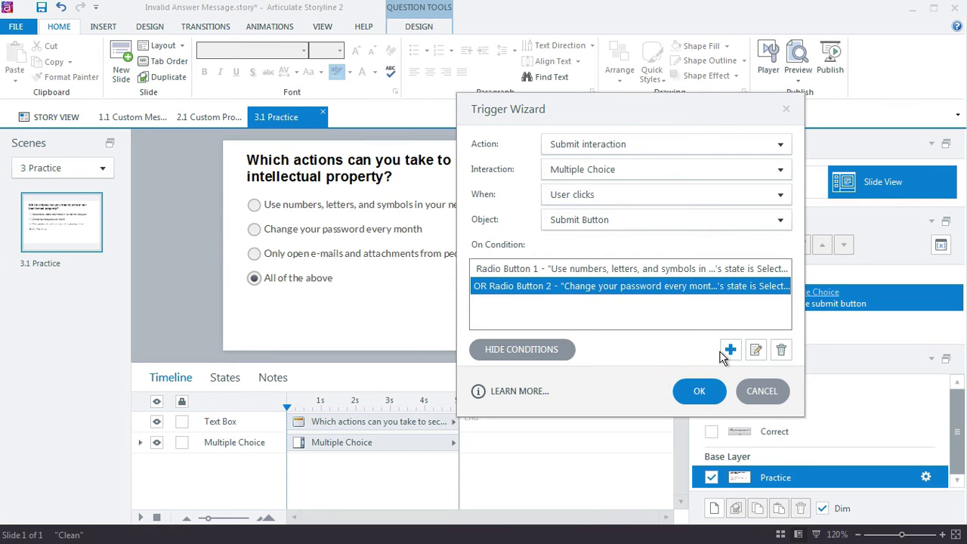
# Step: Add an OR condition to the submit trigger for Radio Button 3's state equal to Selected
pyautogui.click(731, 350)
pyautogui.click(583, 224)
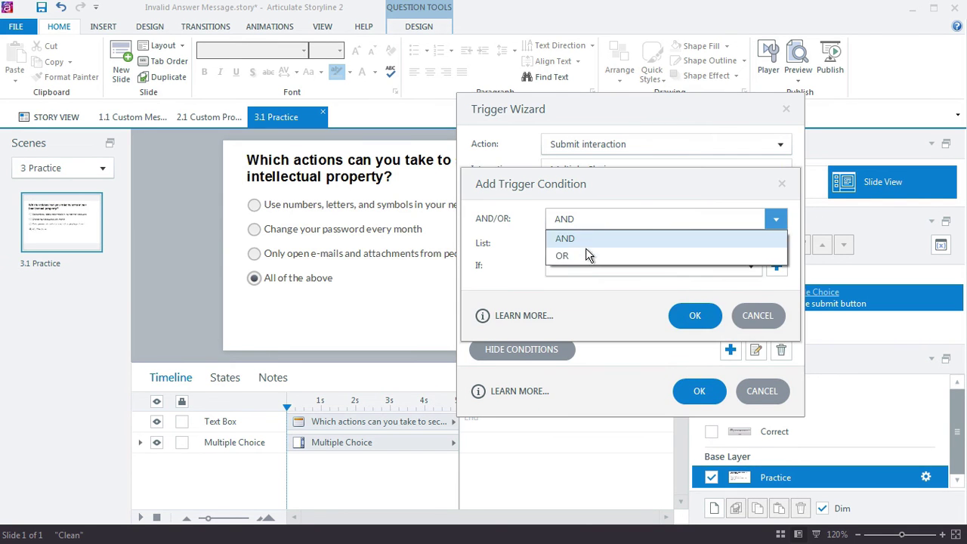
pyautogui.click(585, 255)
pyautogui.click(651, 244)
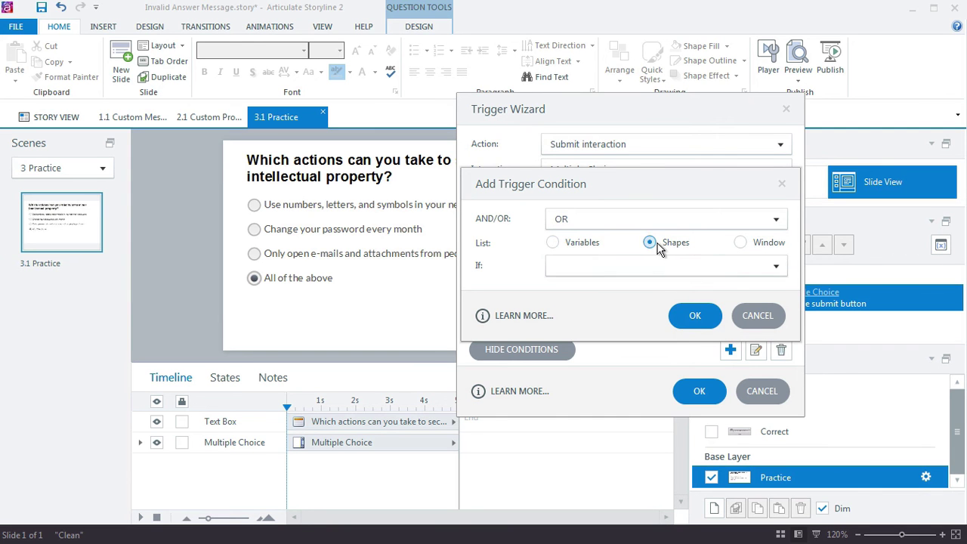
pyautogui.click(616, 265)
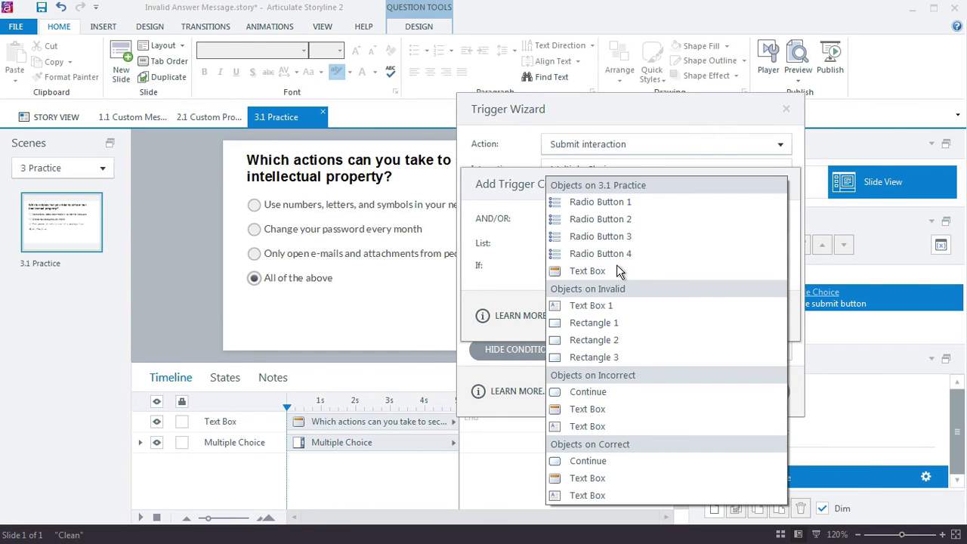
pyautogui.click(631, 237)
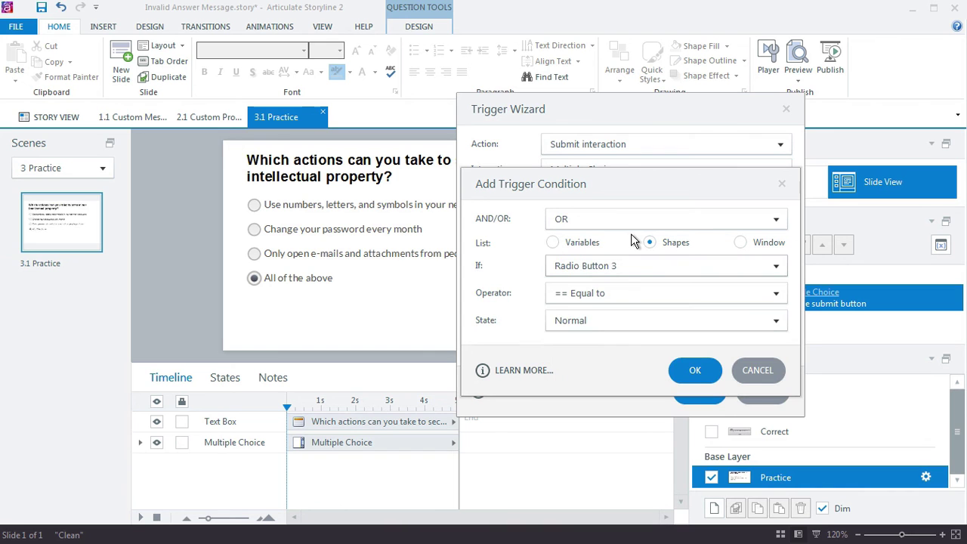
pyautogui.click(583, 318)
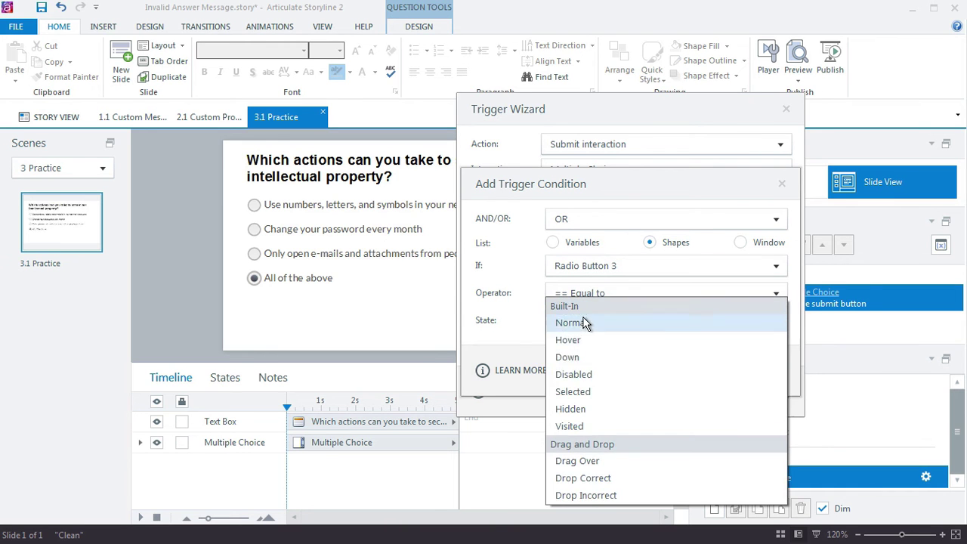
pyautogui.click(605, 390)
pyautogui.click(696, 369)
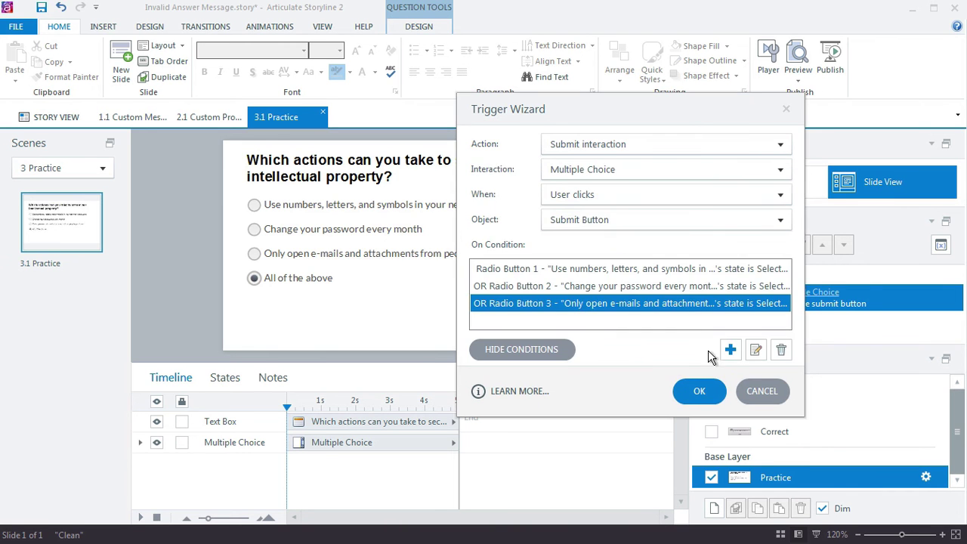
# Step: Add an OR condition to the submit trigger for Radio Button 4's state equal to Selected
pyautogui.click(730, 350)
pyautogui.click(610, 226)
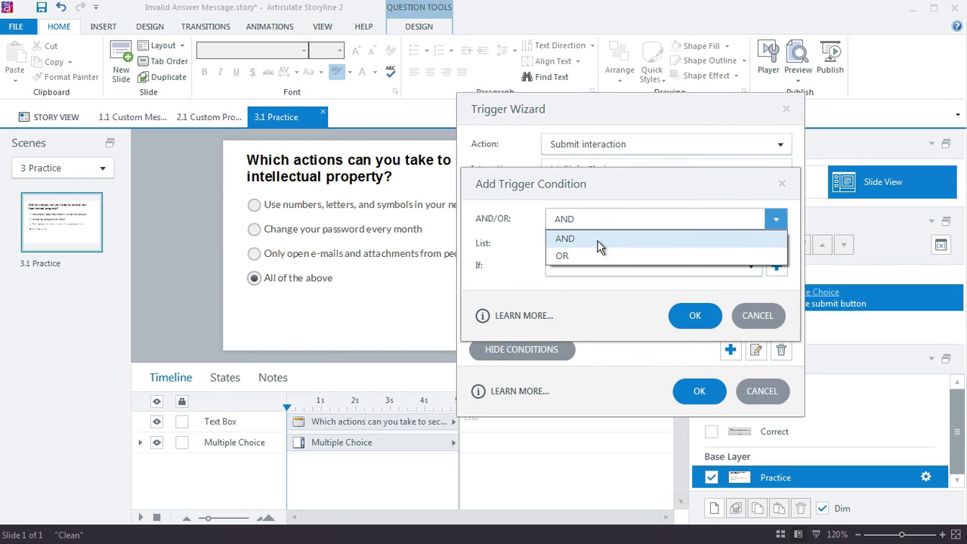
pyautogui.click(598, 254)
pyautogui.click(650, 242)
pyautogui.click(644, 264)
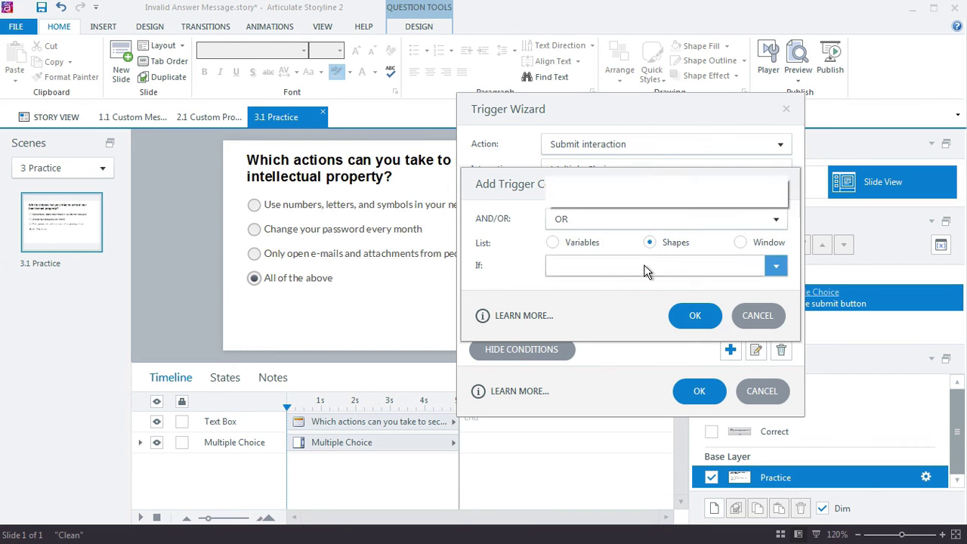
pyautogui.click(644, 257)
pyautogui.click(594, 318)
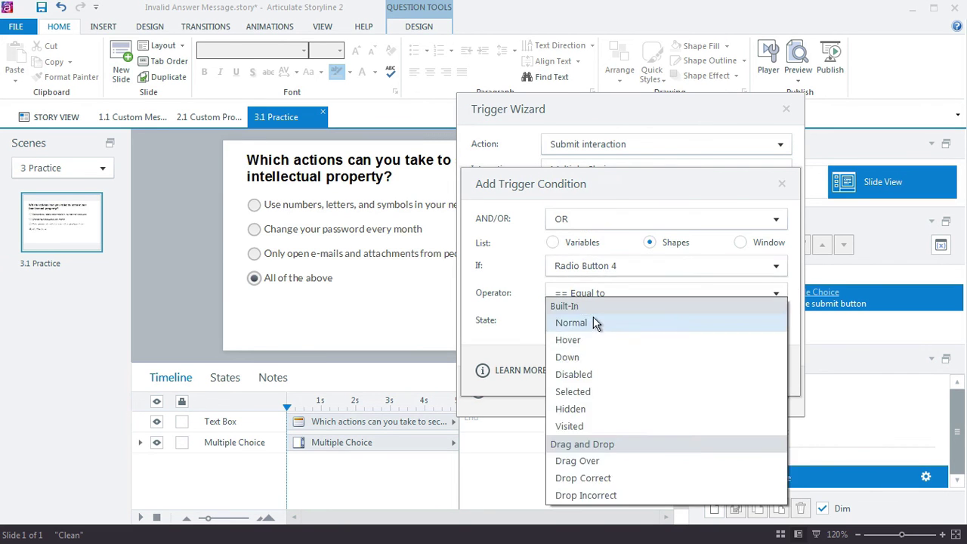
pyautogui.click(613, 392)
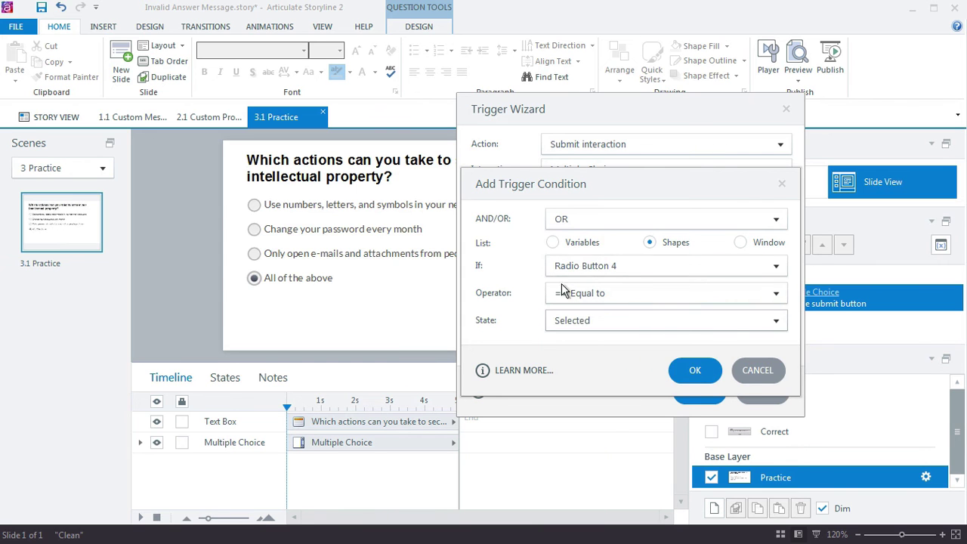
pyautogui.click(698, 366)
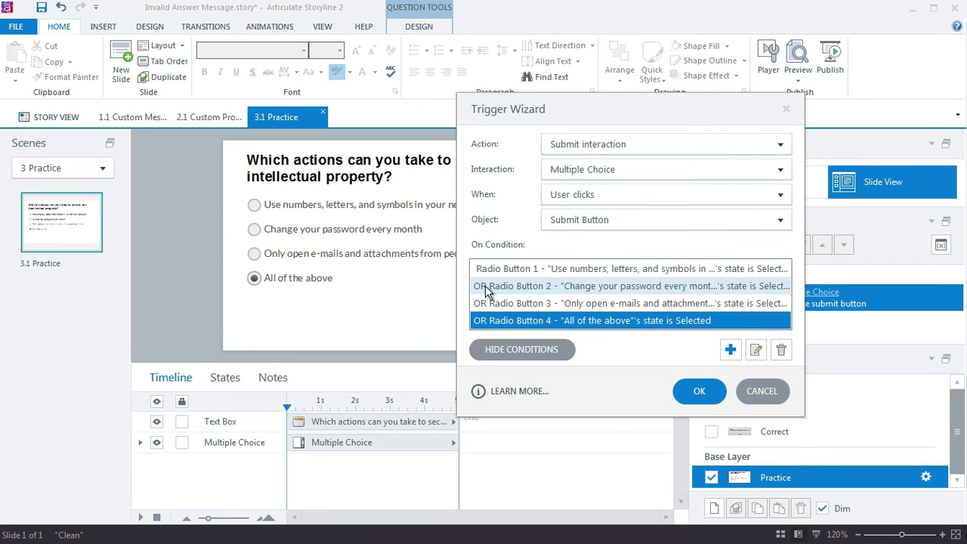
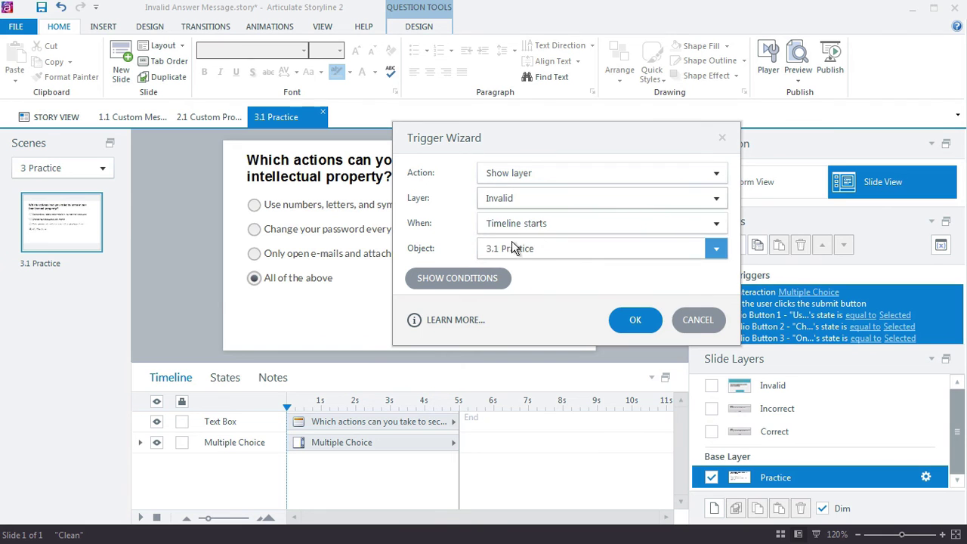
# Step: Set the new trigger to show the Invalid layer when the user clicks the Submit Button
pyautogui.click(551, 173)
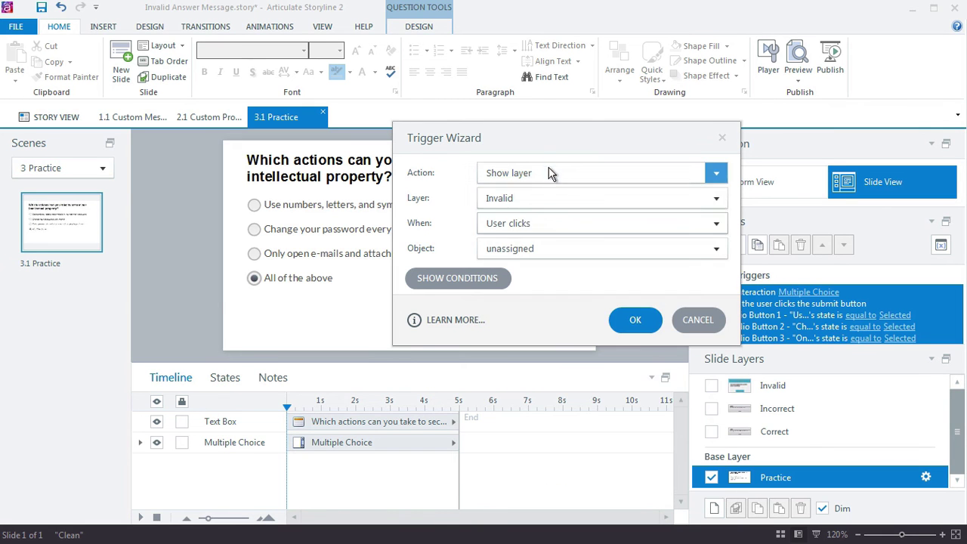
pyautogui.click(517, 249)
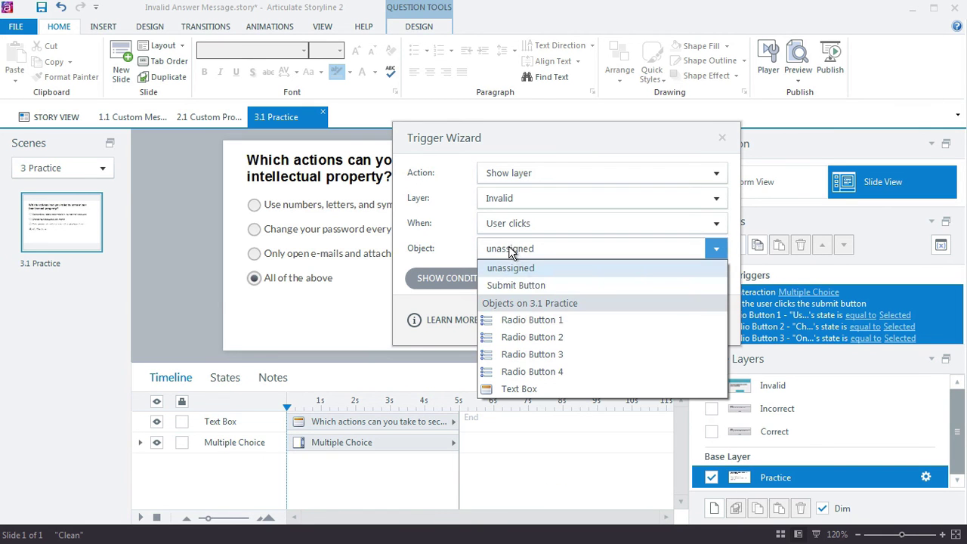
pyautogui.click(529, 291)
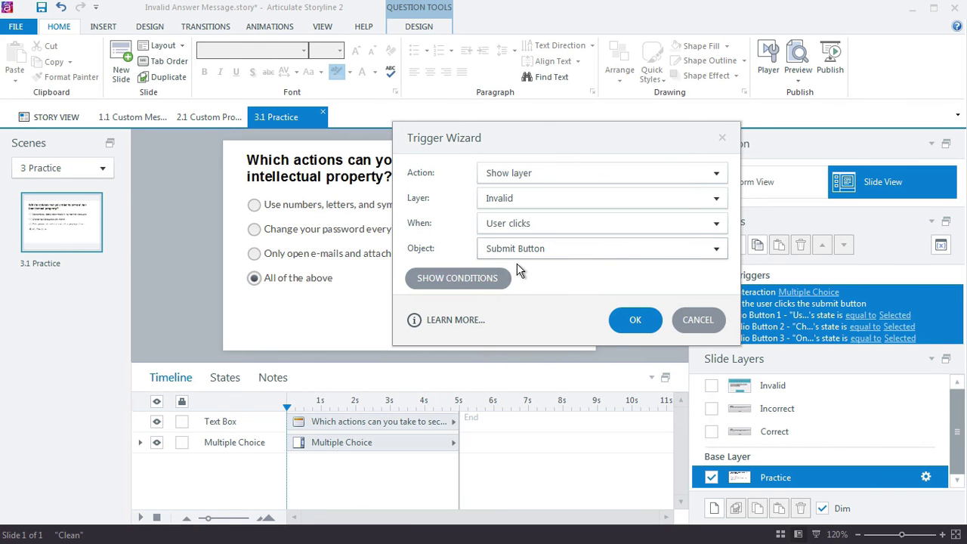
# Step: Add a condition to the Show layer trigger requiring Radio Button 1's state to equal Normal
pyautogui.moveTo(479, 128); pyautogui.dragTo(570, 68)
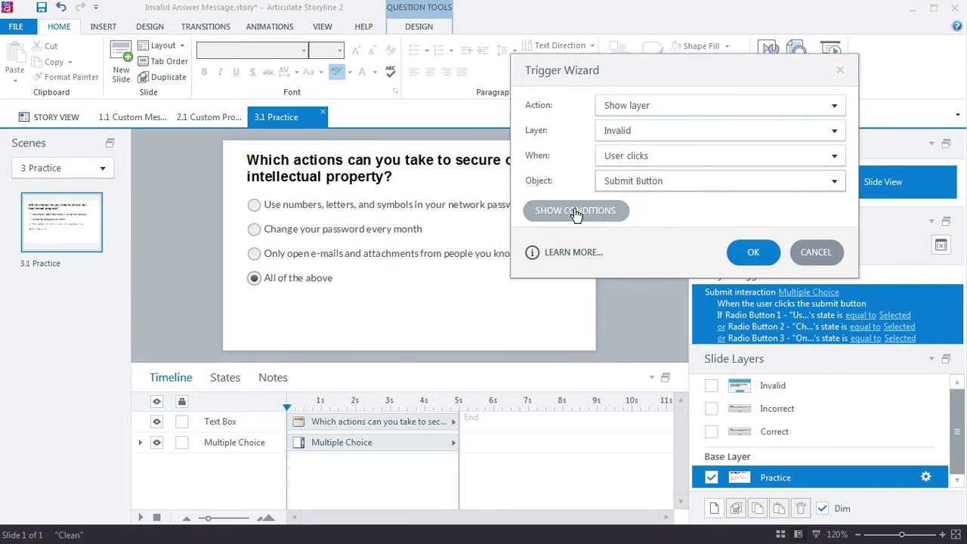
pyautogui.click(577, 212)
pyautogui.click(784, 311)
pyautogui.click(719, 206)
pyautogui.click(707, 223)
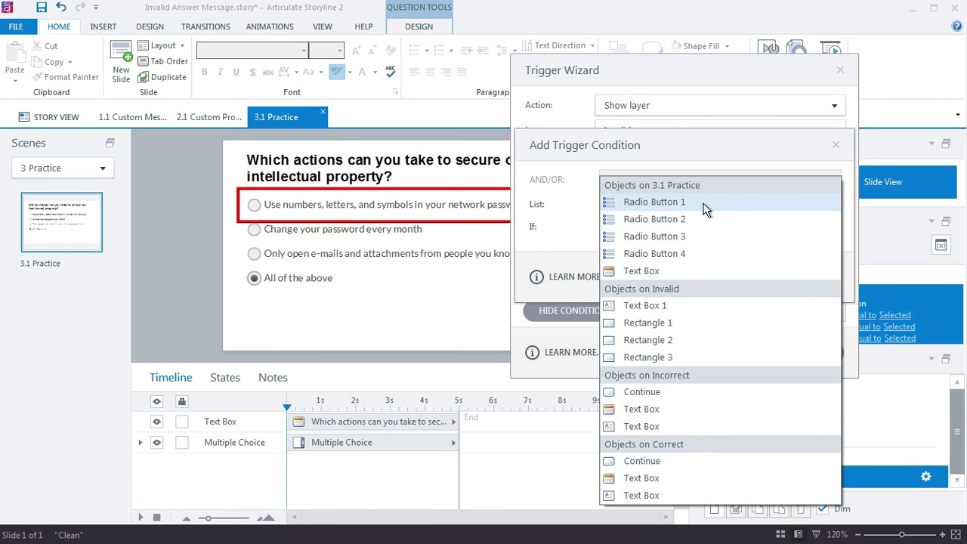
pyautogui.click(704, 204)
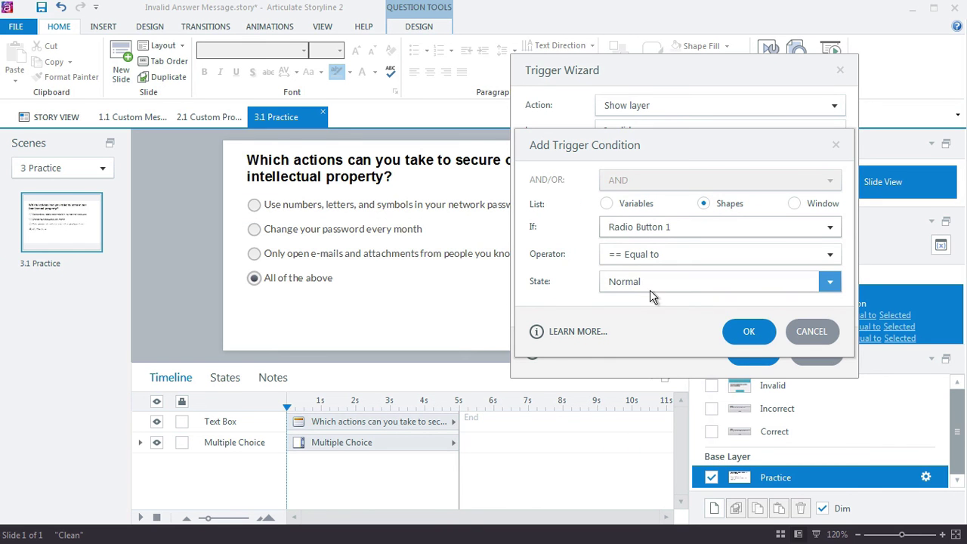
pyautogui.click(751, 331)
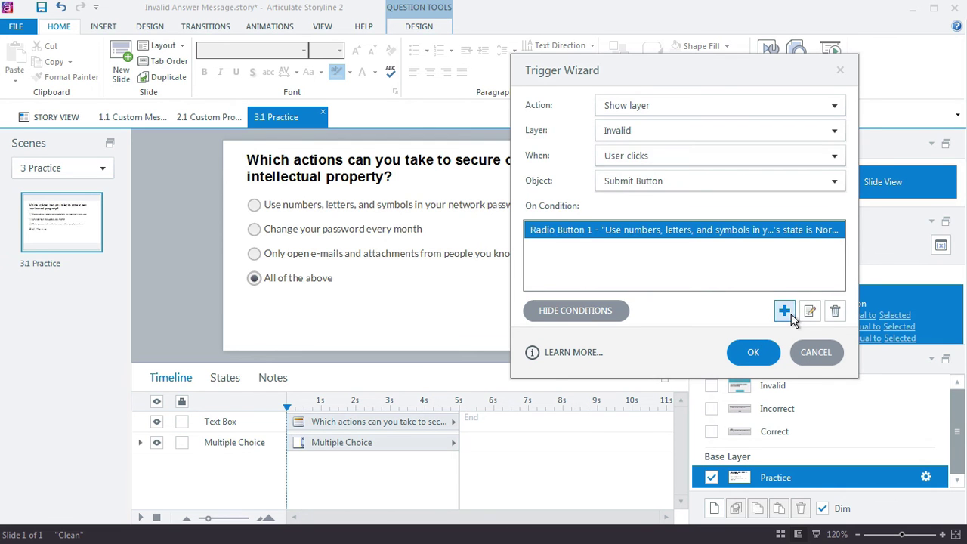
# Step: Add an AND condition to the Show layer trigger requiring Radio Button 2's state to equal Normal
pyautogui.click(785, 311)
pyautogui.click(705, 204)
pyautogui.click(693, 226)
pyautogui.click(693, 219)
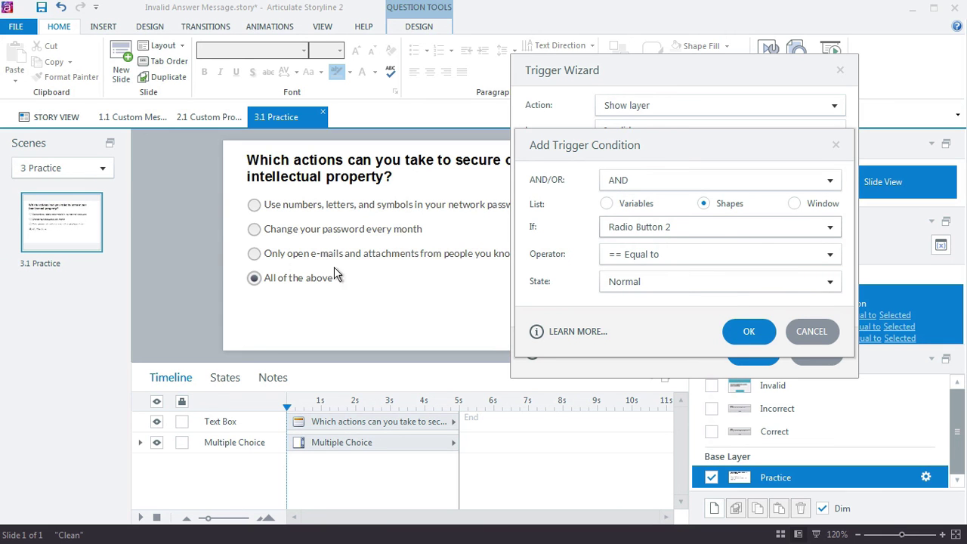
pyautogui.click(733, 333)
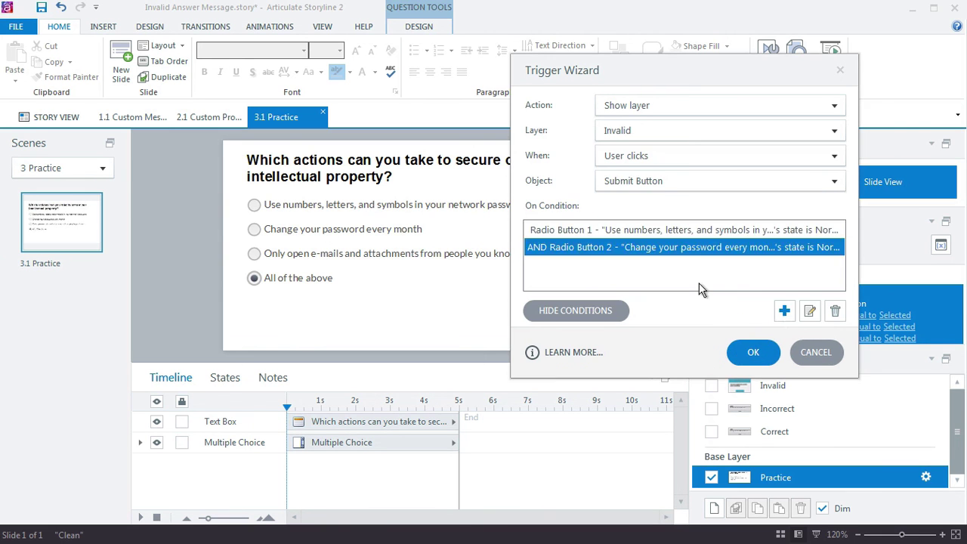
# Step: Add an AND condition to the Show layer trigger requiring Radio Button 3's state to equal Normal
pyautogui.click(784, 311)
pyautogui.click(704, 204)
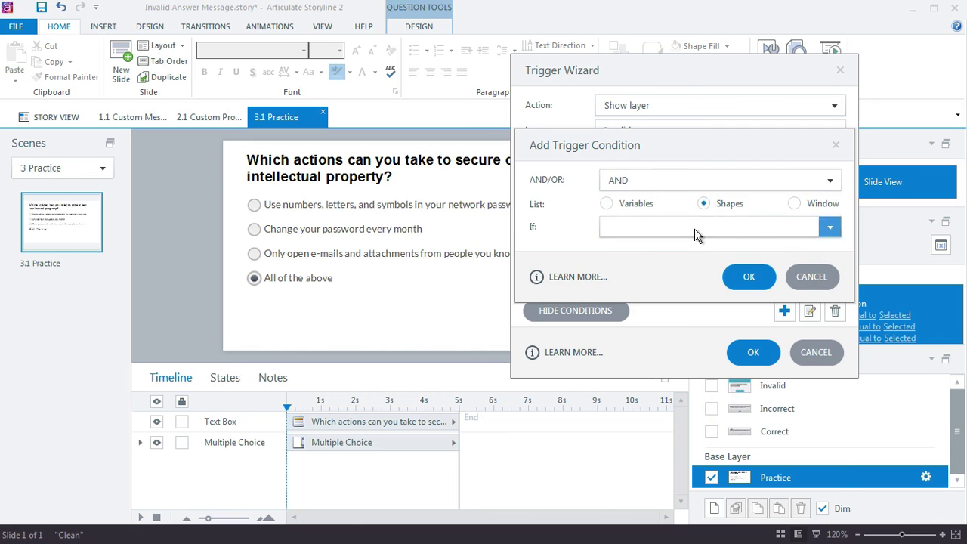
pyautogui.click(696, 226)
pyautogui.click(695, 238)
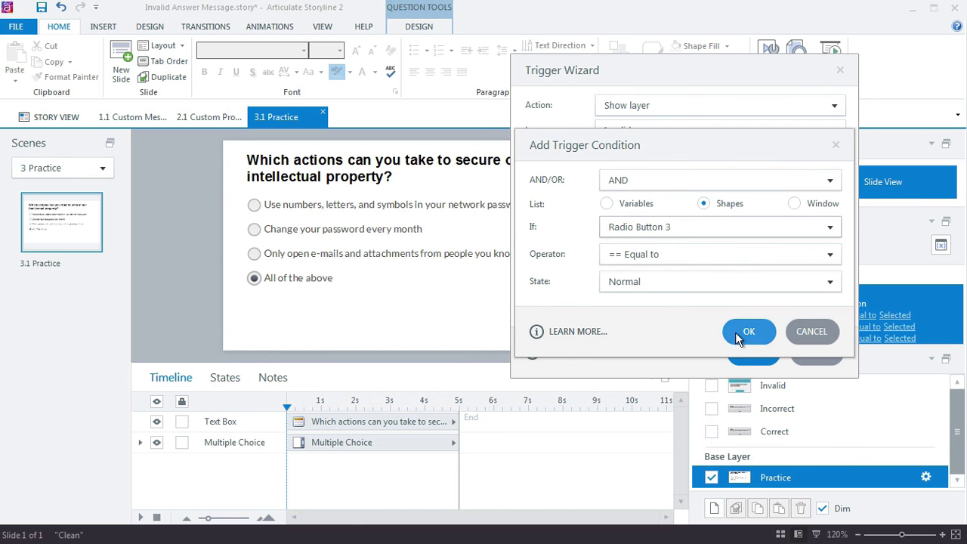
pyautogui.click(735, 332)
# Step: Add an AND condition requiring Radio Button 4's state to equal Normal and save the Show layer trigger
pyautogui.click(786, 311)
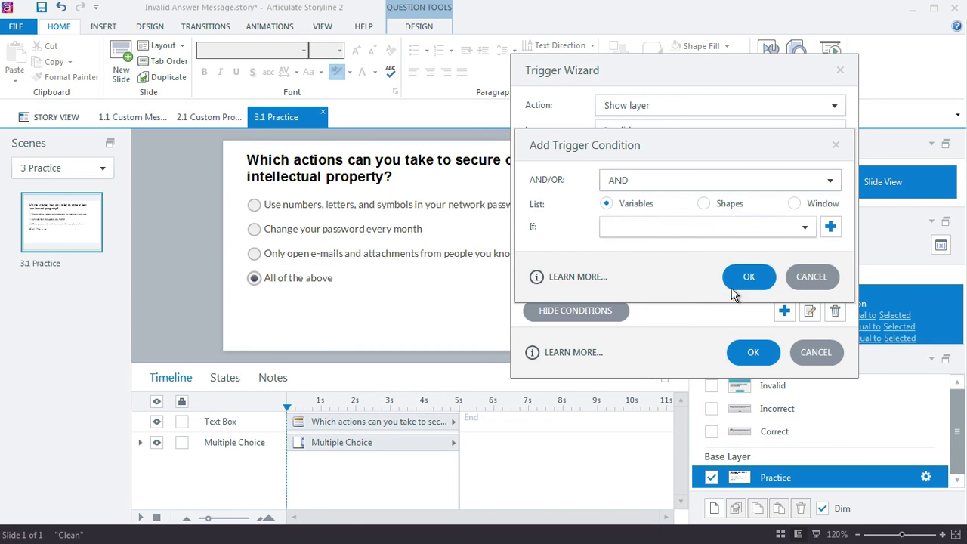
pyautogui.click(704, 204)
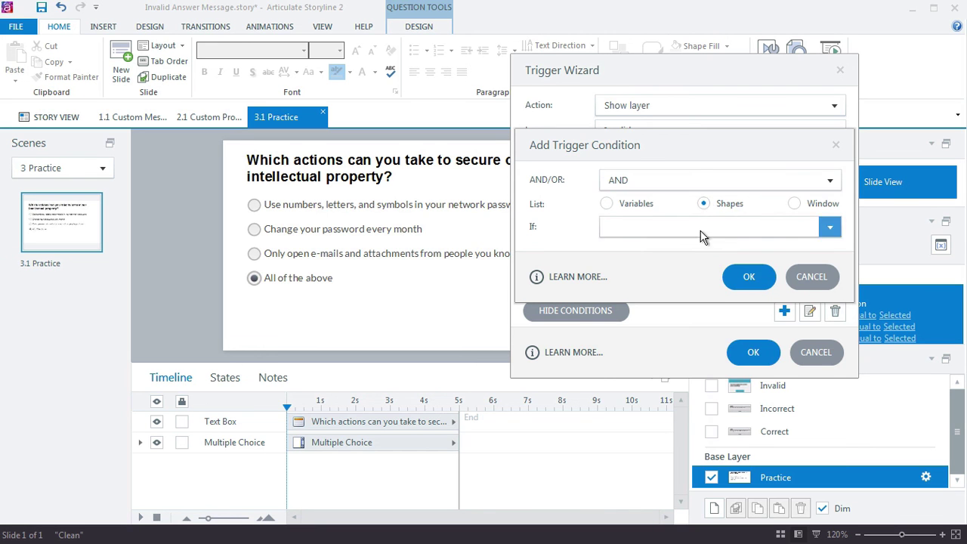
pyautogui.click(703, 226)
pyautogui.click(703, 256)
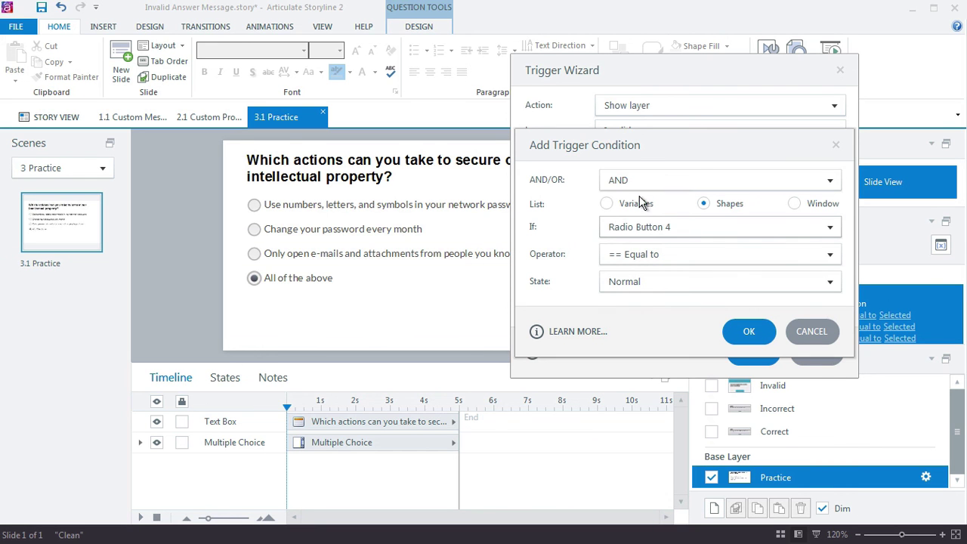
pyautogui.click(744, 328)
pyautogui.click(753, 355)
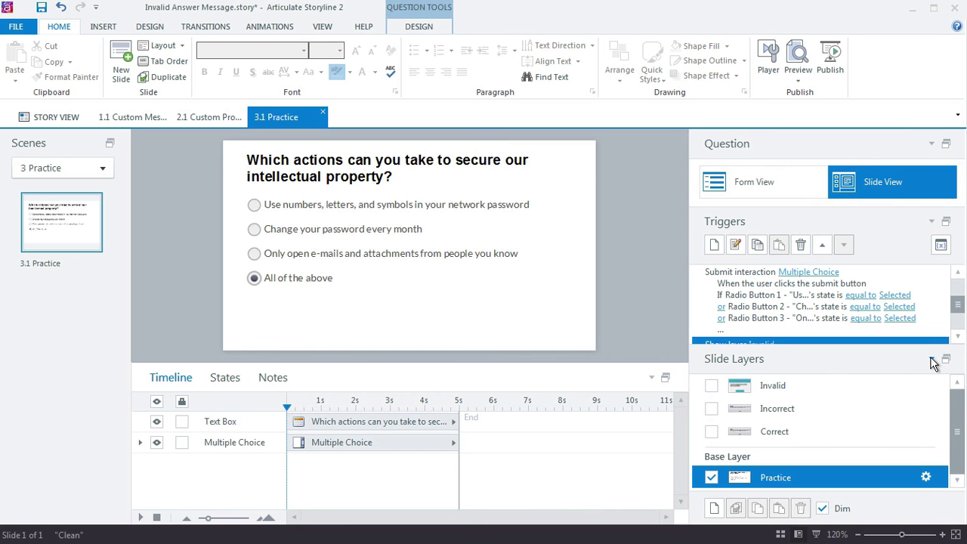
# Step: Move the Show layer Invalid trigger above the Submit interaction trigger in the player triggers
pyautogui.click(932, 360)
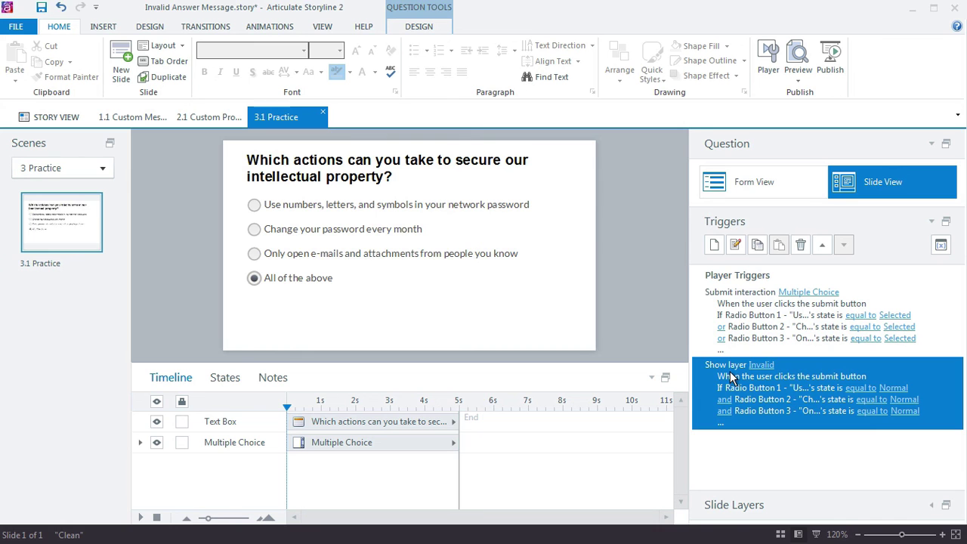
pyautogui.click(823, 246)
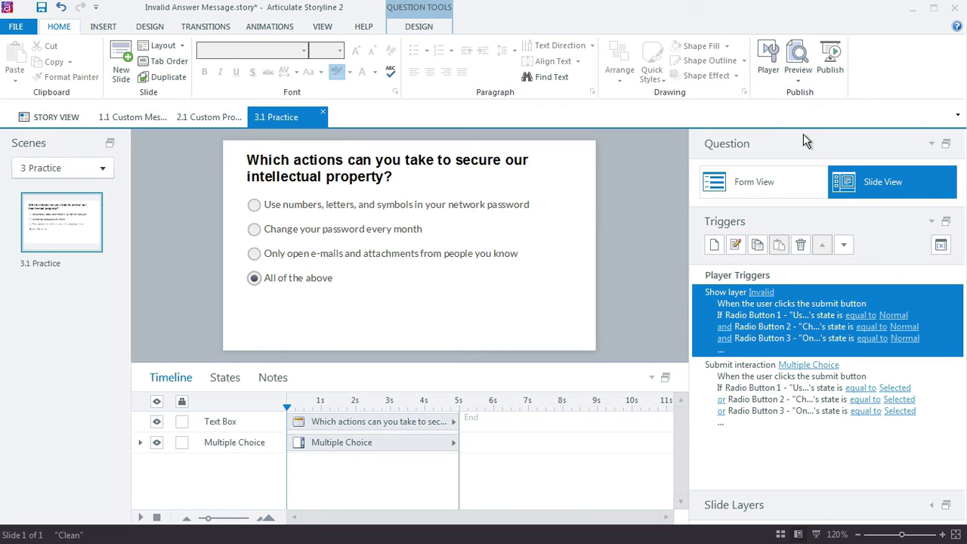
# Step: Preview the slide, submitting it without an answer and again with "Only open e-mails and attachments from people you know" selected
pyautogui.press('F12')
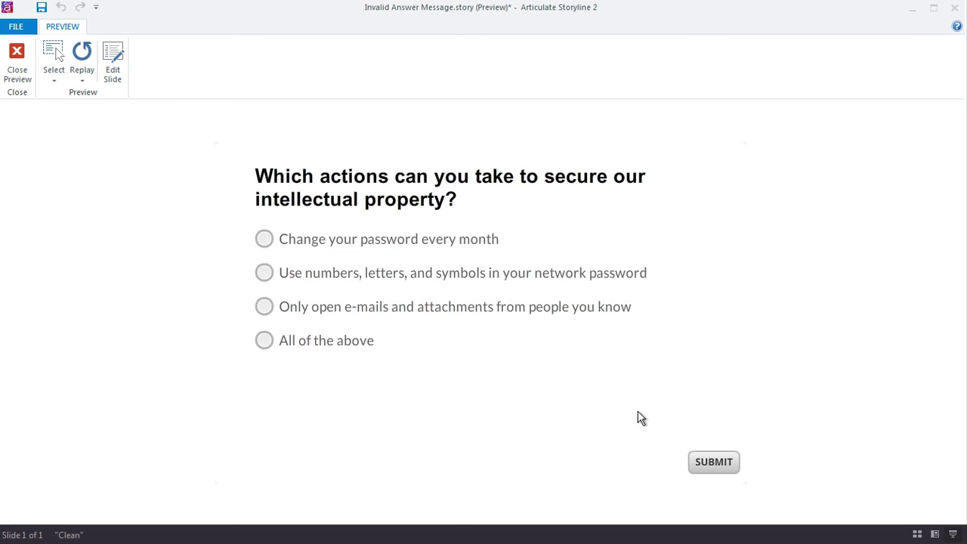
pyautogui.click(730, 469)
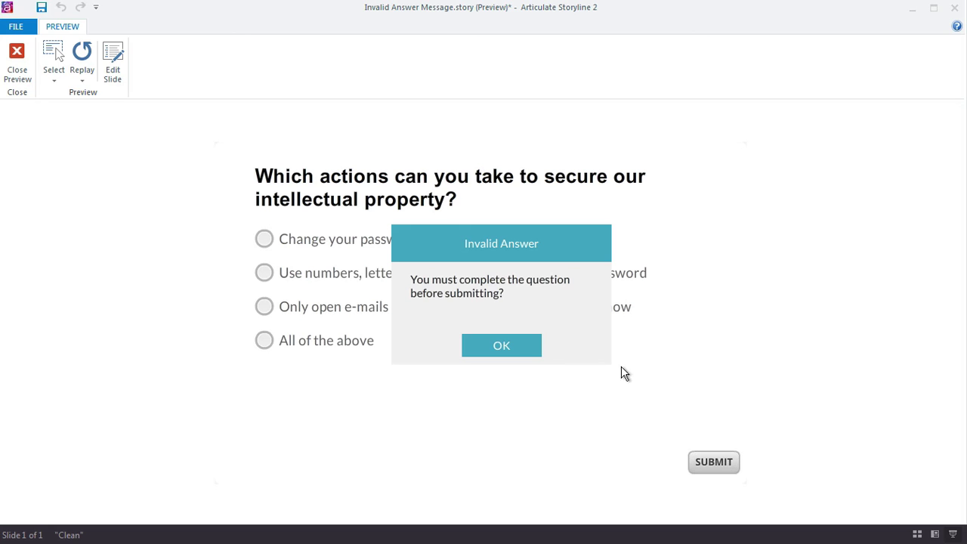
pyautogui.click(514, 346)
pyautogui.click(367, 319)
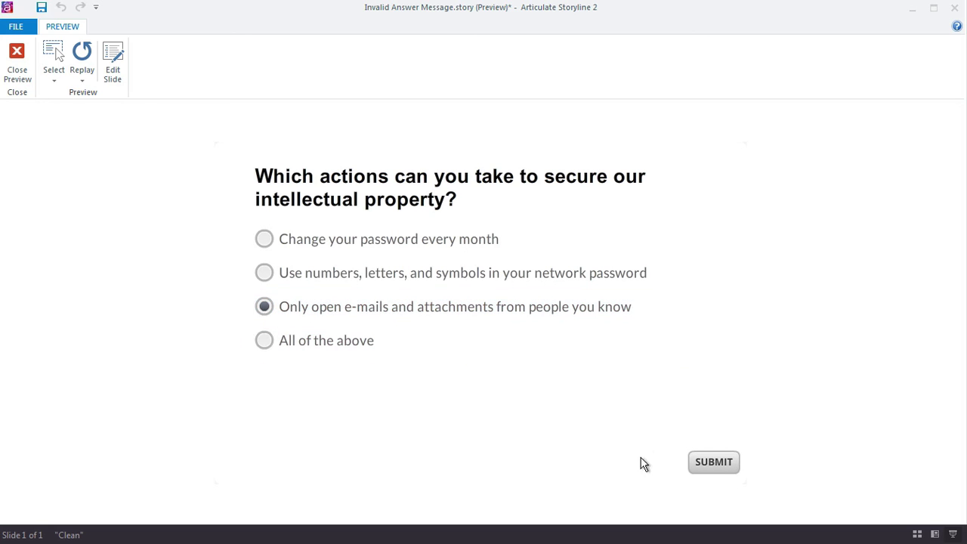
pyautogui.click(736, 465)
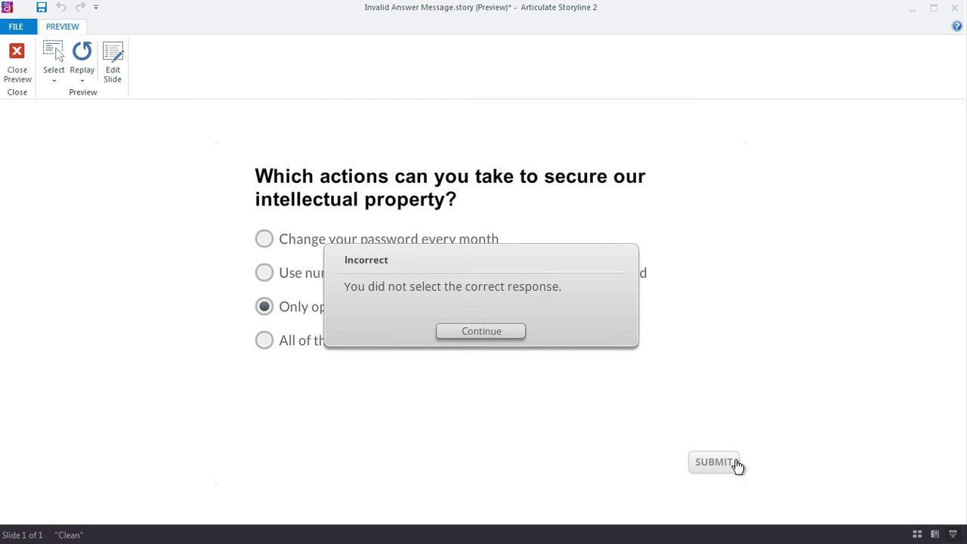
pyautogui.click(17, 72)
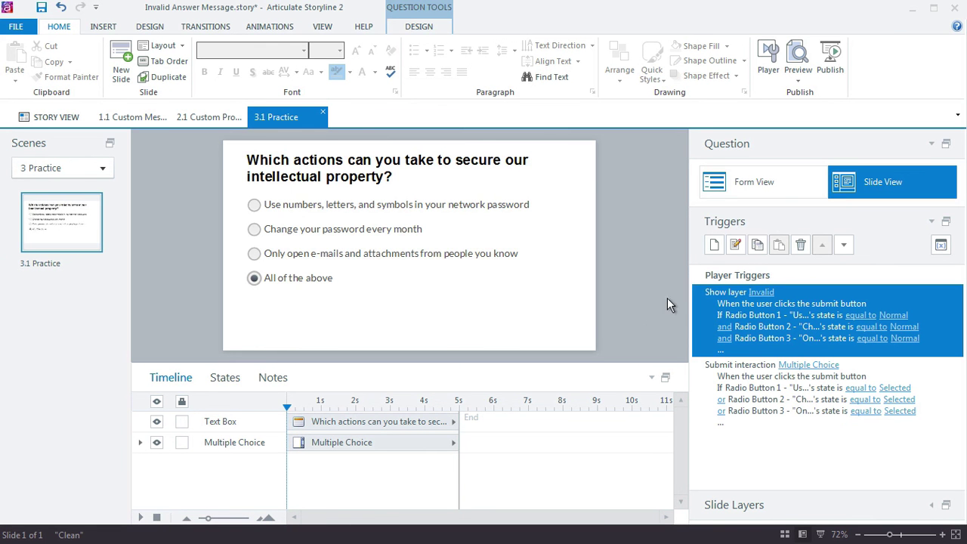
# Step: Examine the Invalid, Incorrect and Correct feedback layers on the 2.1 Custom Prompt slide
pyautogui.click(932, 505)
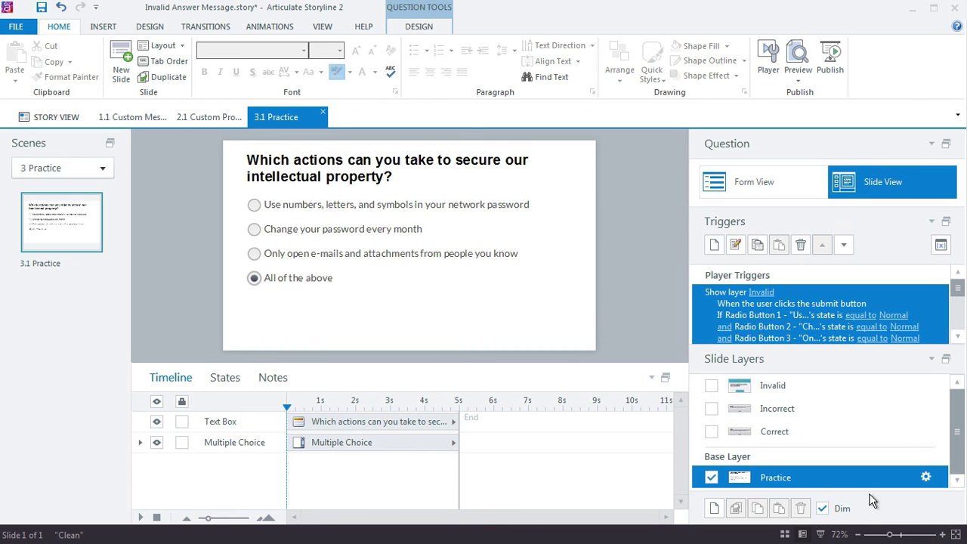
pyautogui.click(209, 120)
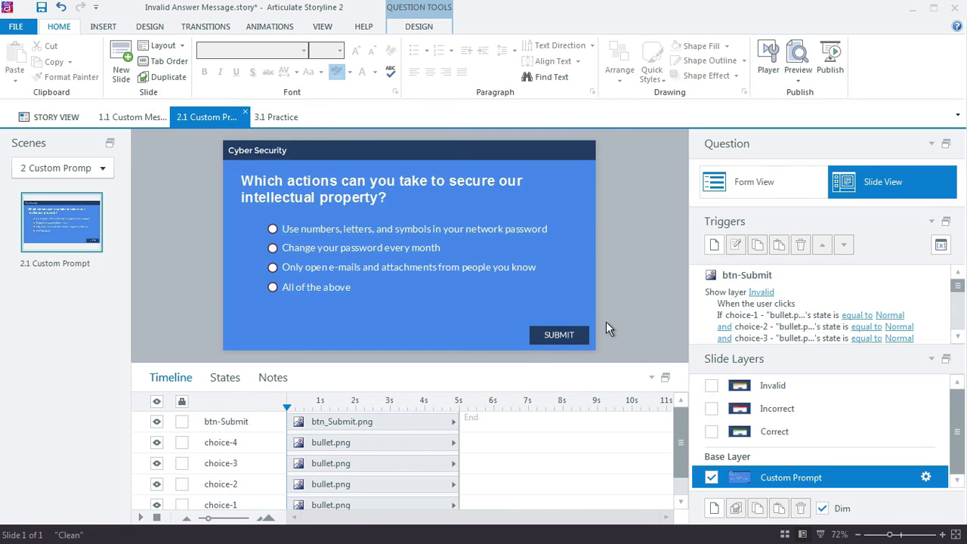
pyautogui.click(802, 381)
pyautogui.click(807, 408)
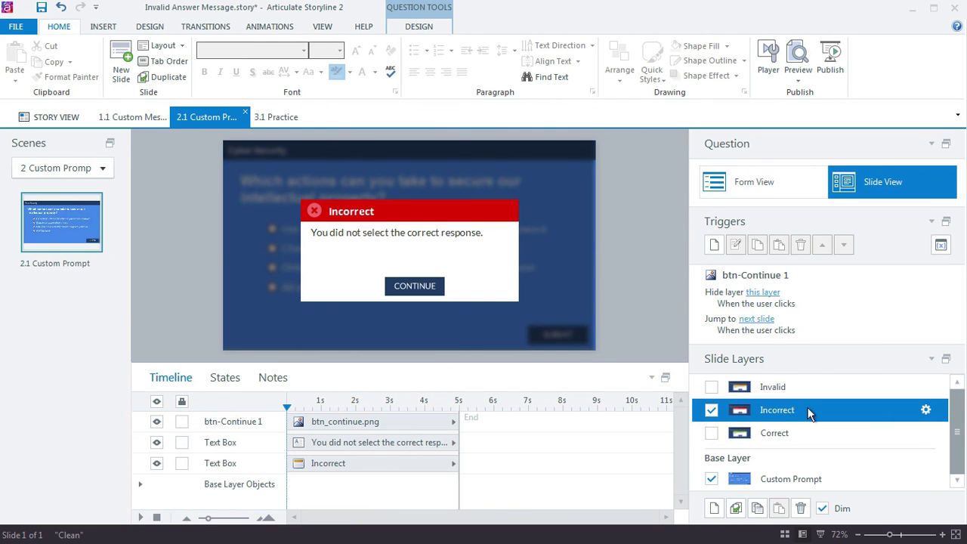
pyautogui.click(809, 442)
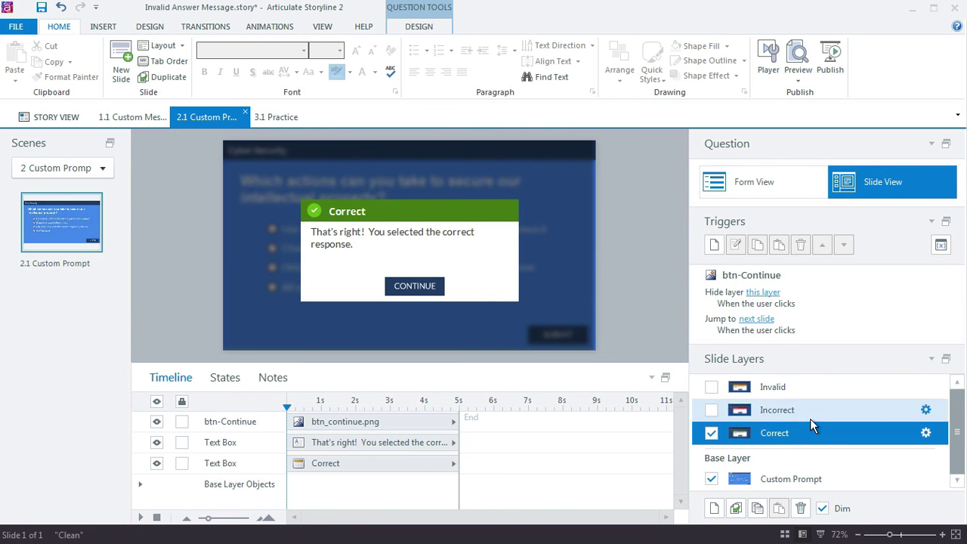